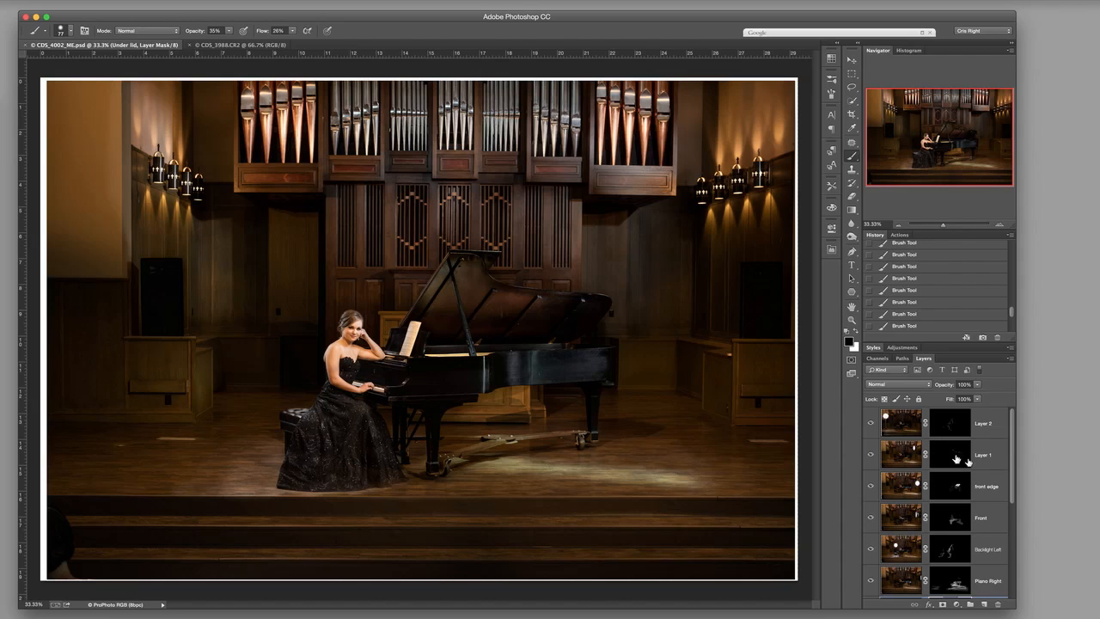
# - Hide every layer except the Ambient layer near the bottom of the layer stack
pyautogui.moveTo(1011, 483); pyautogui.dragTo(1011, 574)
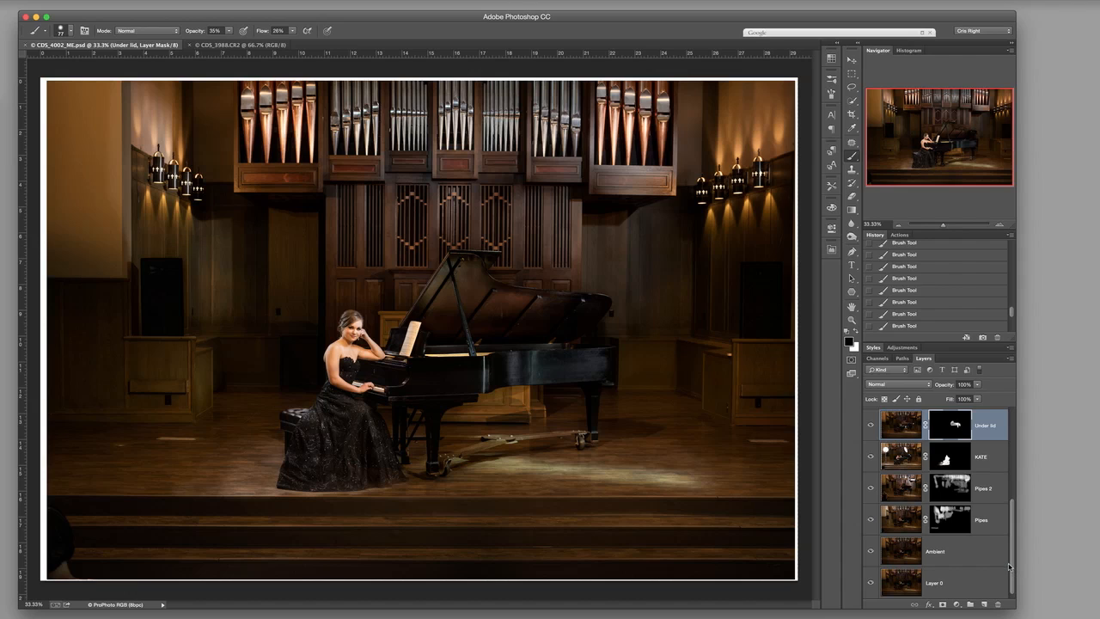
pyautogui.moveTo(1014, 530)
pyautogui.mouseDown()
pyautogui.moveTo(1010, 427)
pyautogui.moveTo(1016, 540)
pyautogui.mouseUp()
pyautogui.keyDown('alt'); pyautogui.click(870, 553); pyautogui.keyUp('alt')
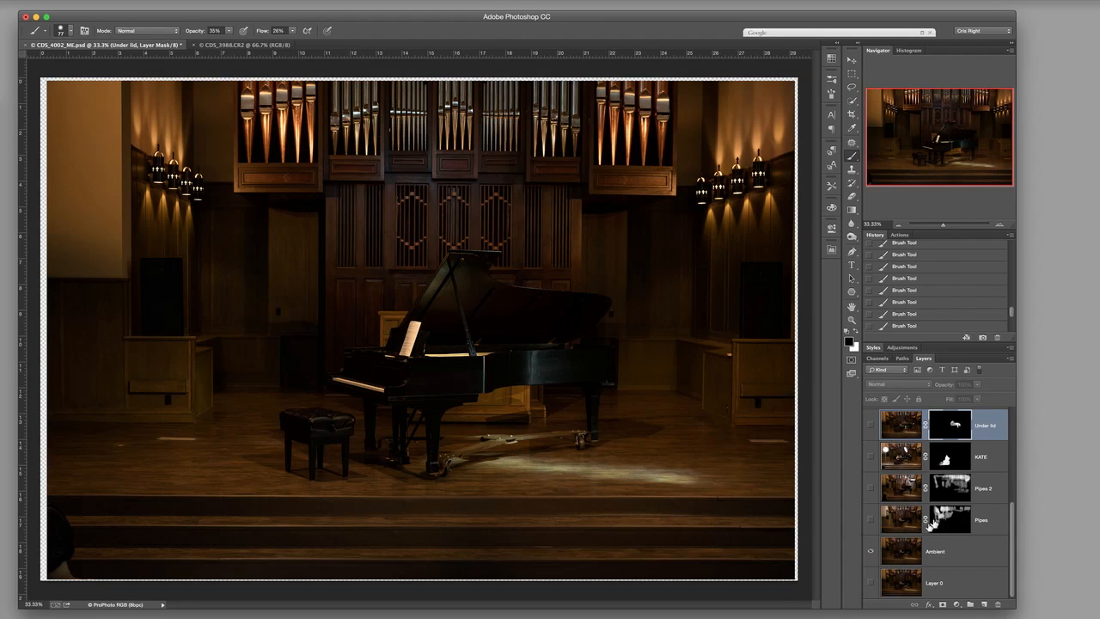
# - Make the Pipes and Pipes 2 layers visible above Ambient, toggling them to compare the lighting on the organ
pyautogui.click(870, 519)
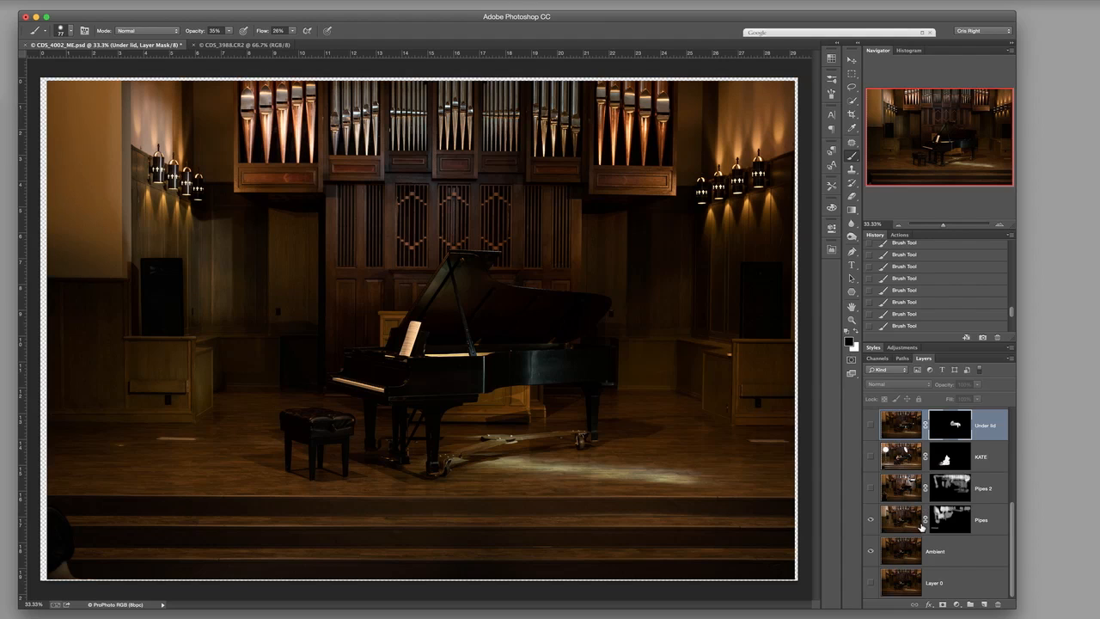
pyautogui.click(870, 488)
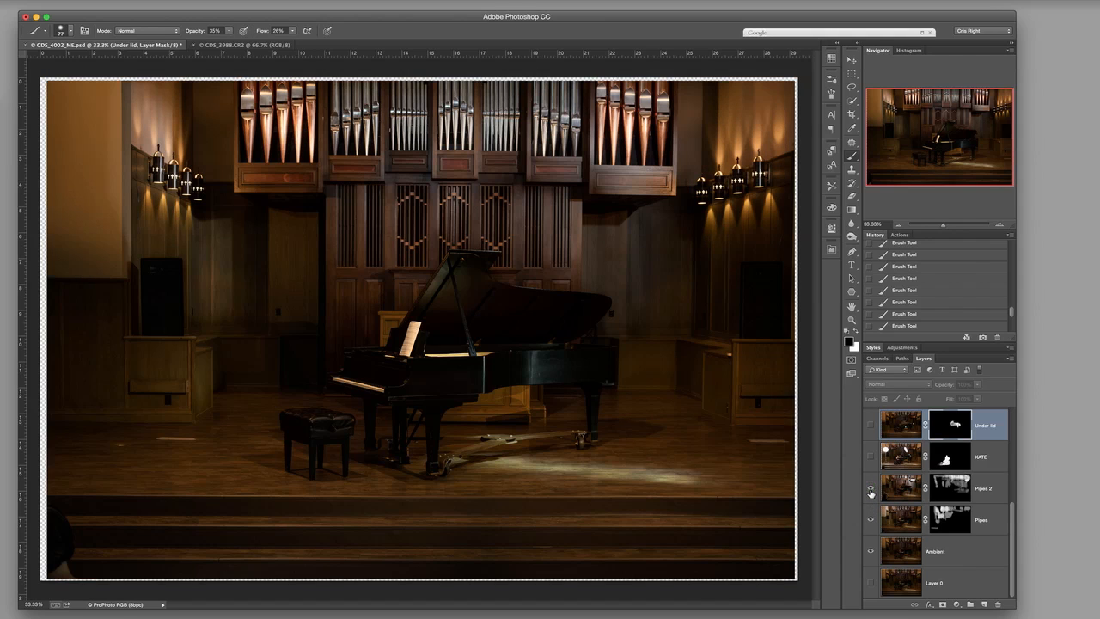
pyautogui.click(870, 489)
pyautogui.click(870, 520)
pyautogui.click(870, 520)
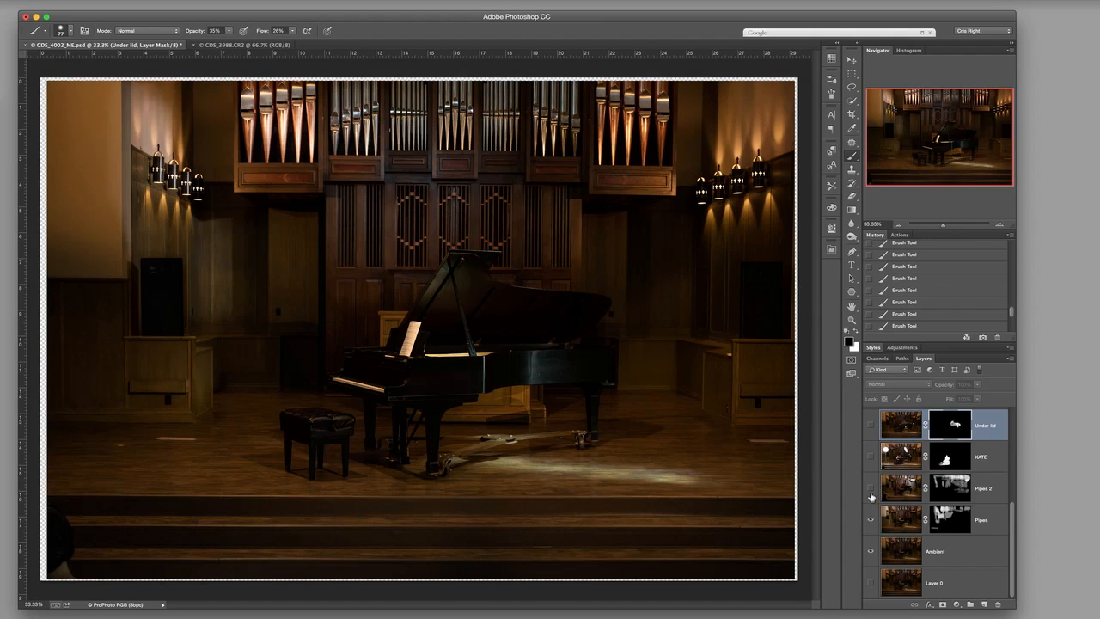
pyautogui.click(869, 489)
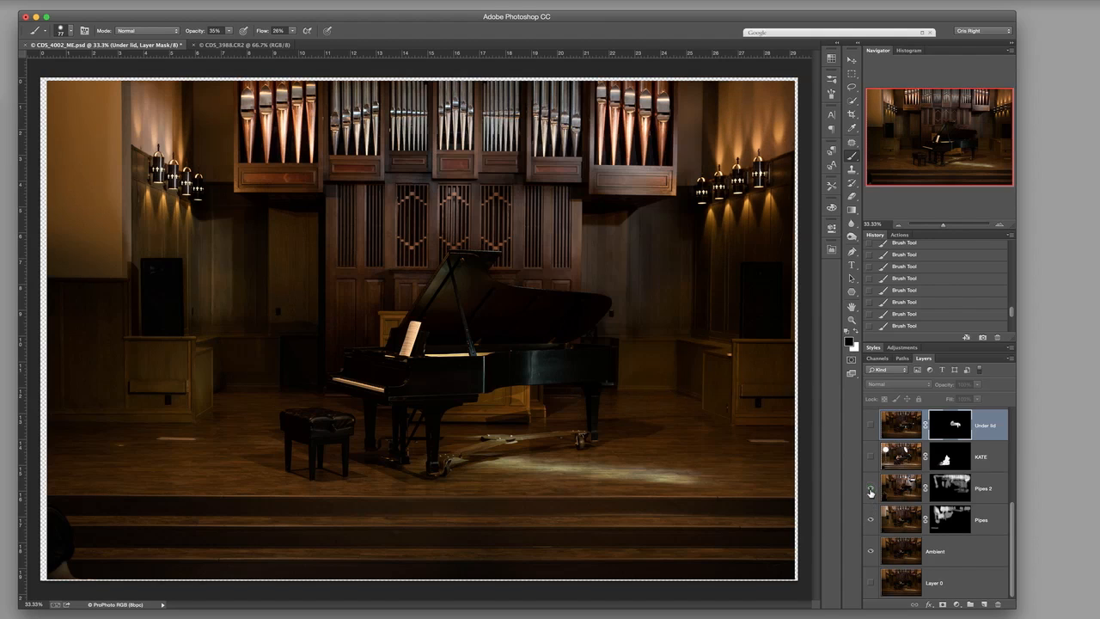
# - Disable the Pipes 2 layer mask to view the full exposure, and re-enable it
pyautogui.rightClick(940, 494)
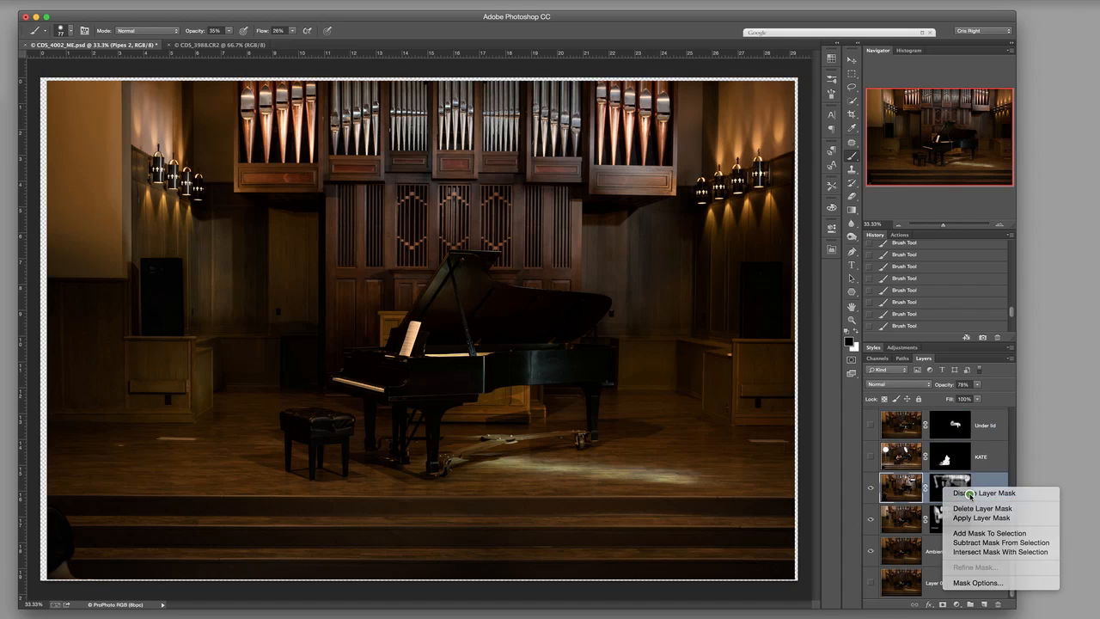
pyautogui.click(968, 491)
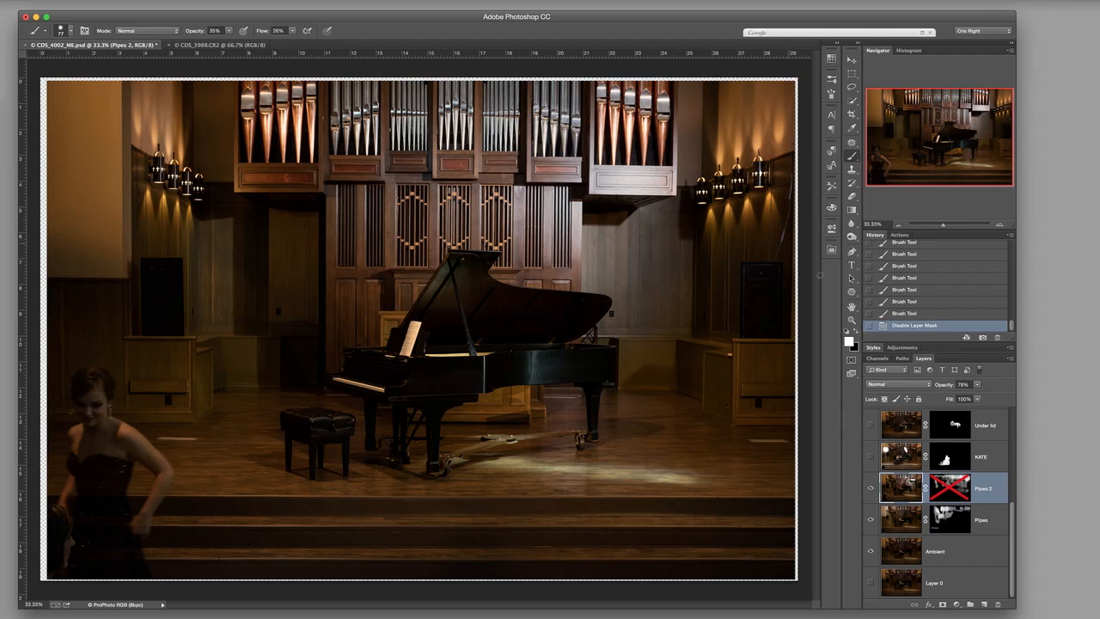
pyautogui.rightClick(948, 489)
pyautogui.click(977, 494)
# - Make the seated woman's layer visible, and briefly disable its mask to view the unmasked photo with the lights
pyautogui.click(872, 458)
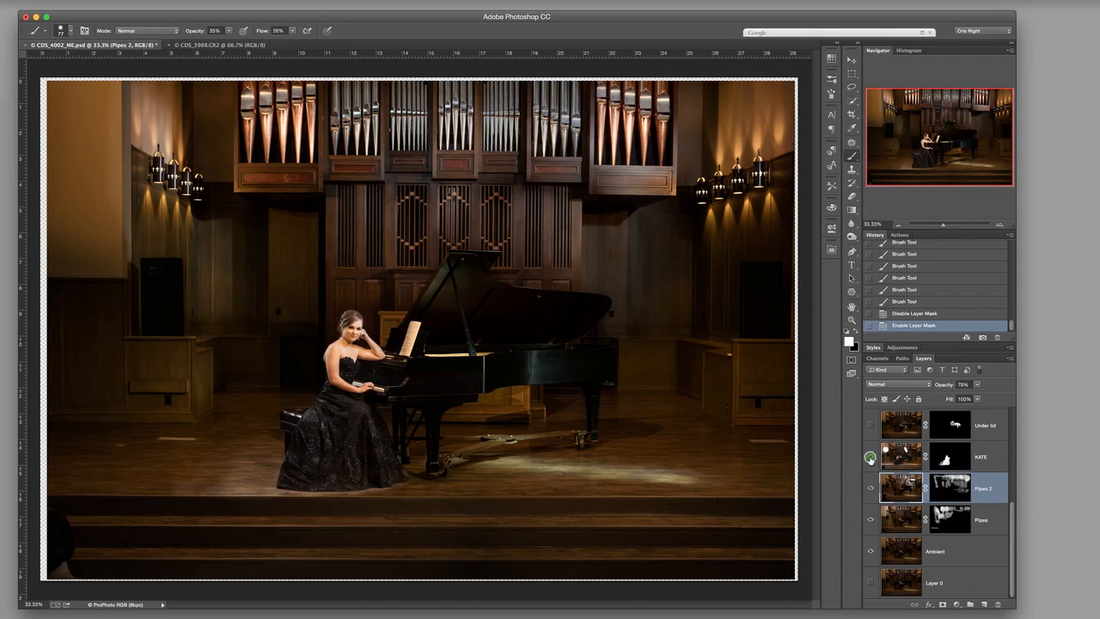
pyautogui.rightClick(943, 458)
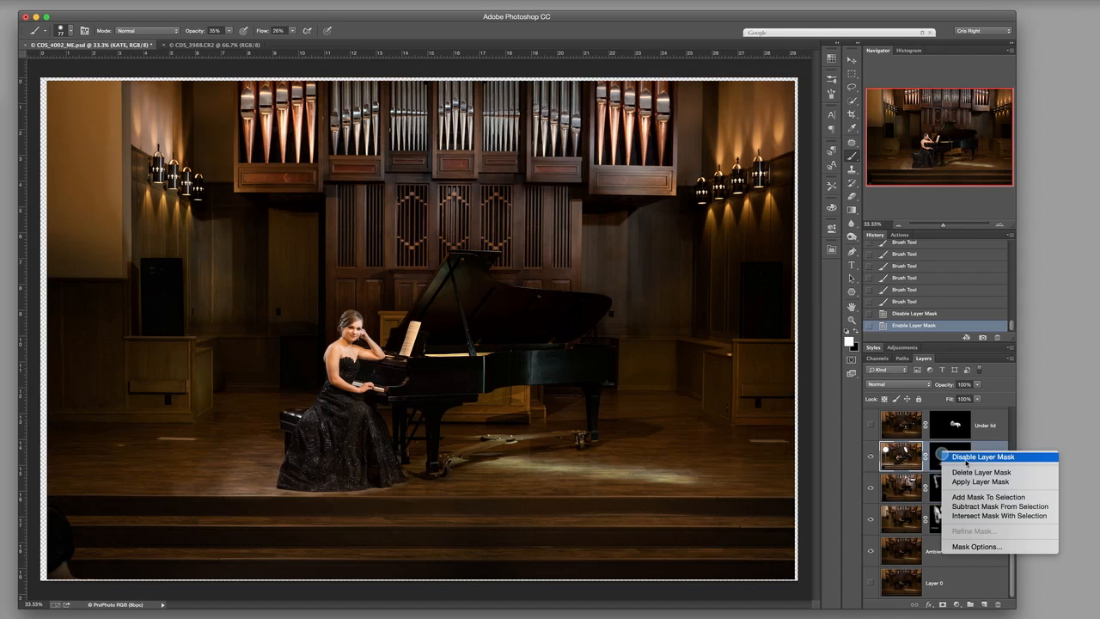
pyautogui.click(966, 455)
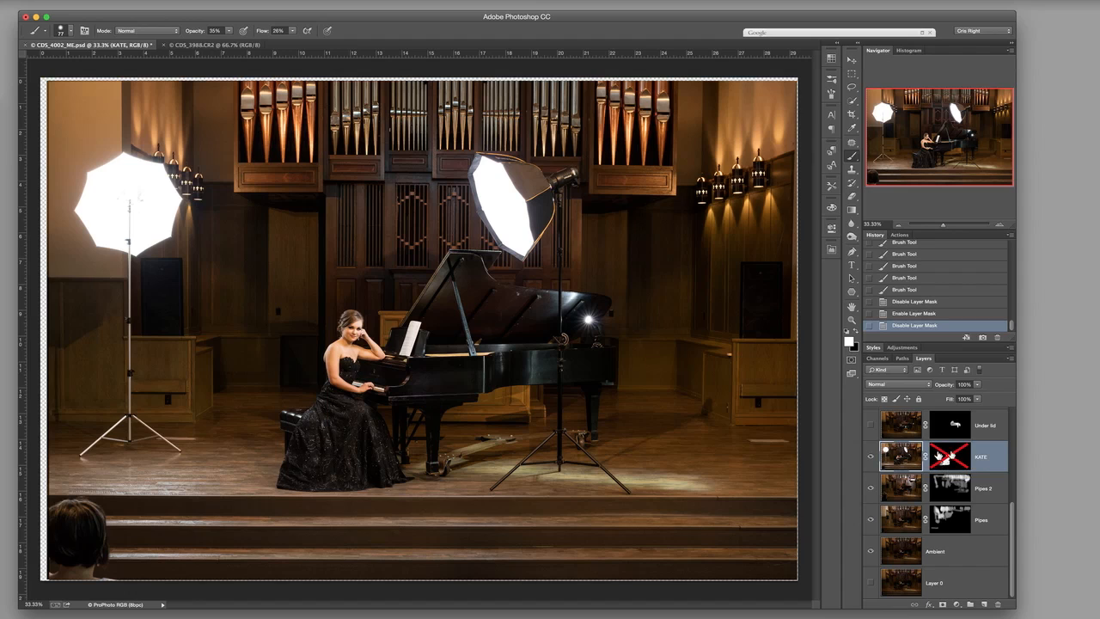
pyautogui.rightClick(950, 456)
pyautogui.click(985, 456)
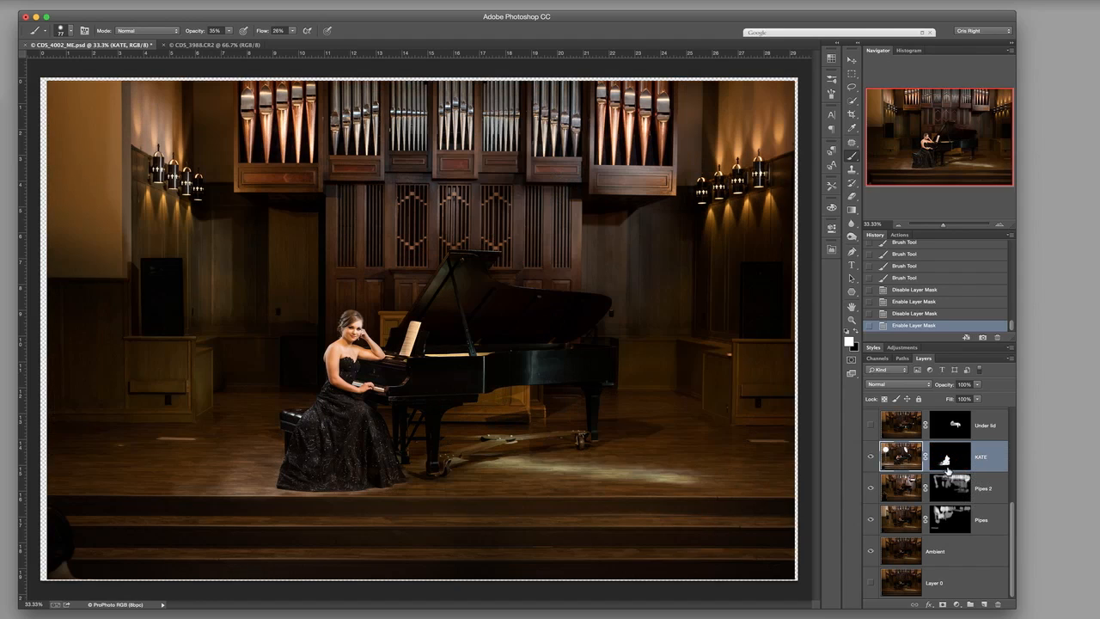
# - Load the woman's layer mask as a selection to inspect its outline, and deselect it
pyautogui.keyDown('super'); pyautogui.click(945, 463); pyautogui.keyUp('super')
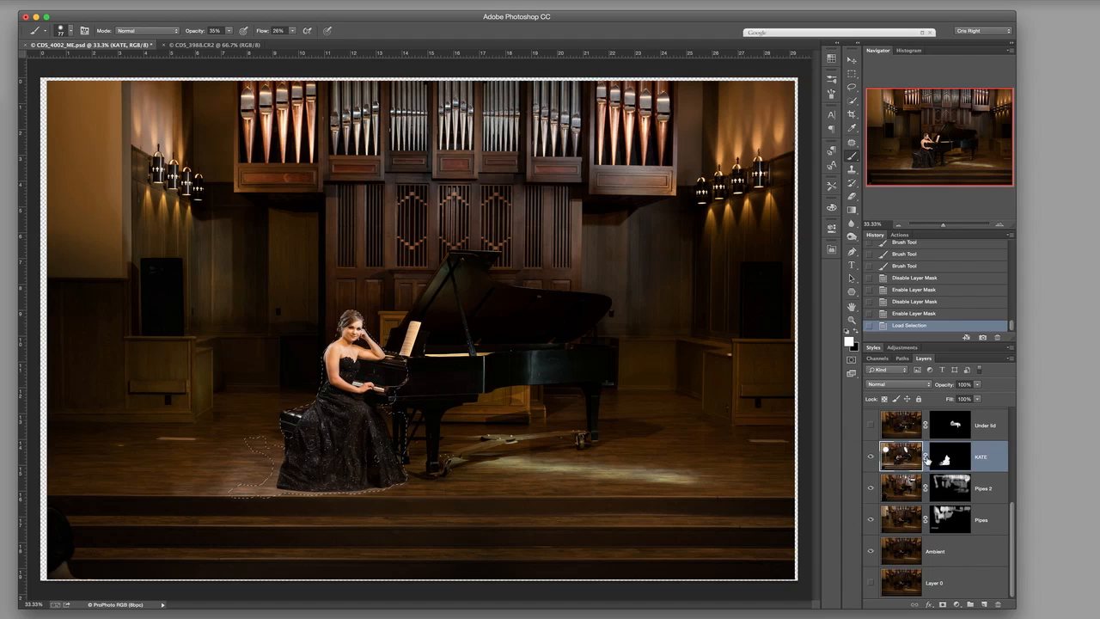
pyautogui.press('super+d')
# - Try lowering the density of the woman's layer mask to 29%, and restore it to 100%
pyautogui.click(949, 450)
pyautogui.click(831, 229)
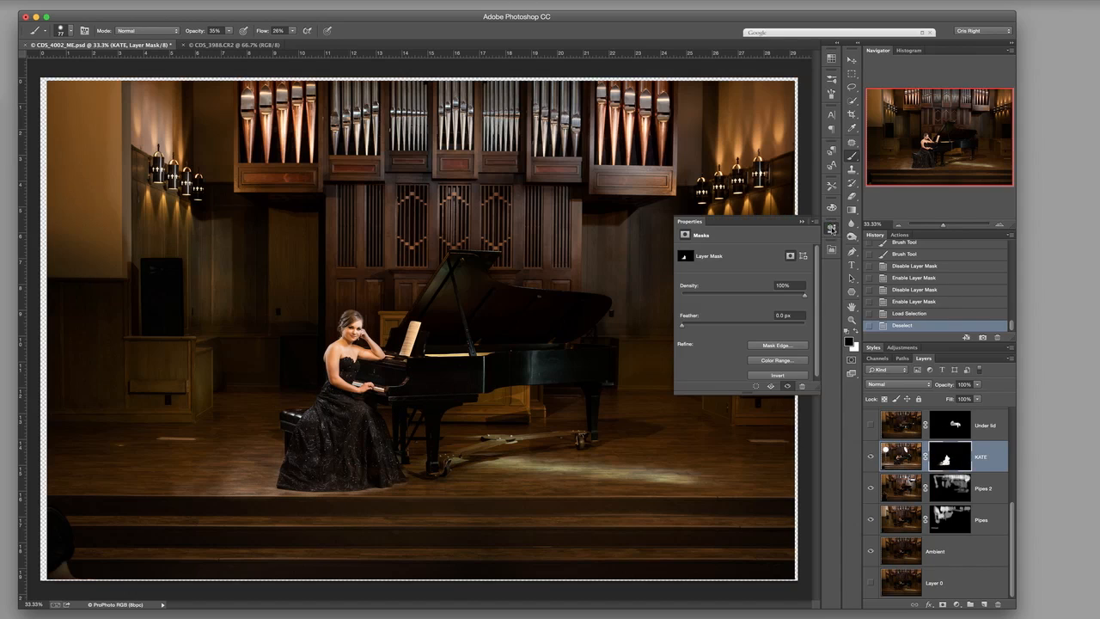
pyautogui.click(726, 294)
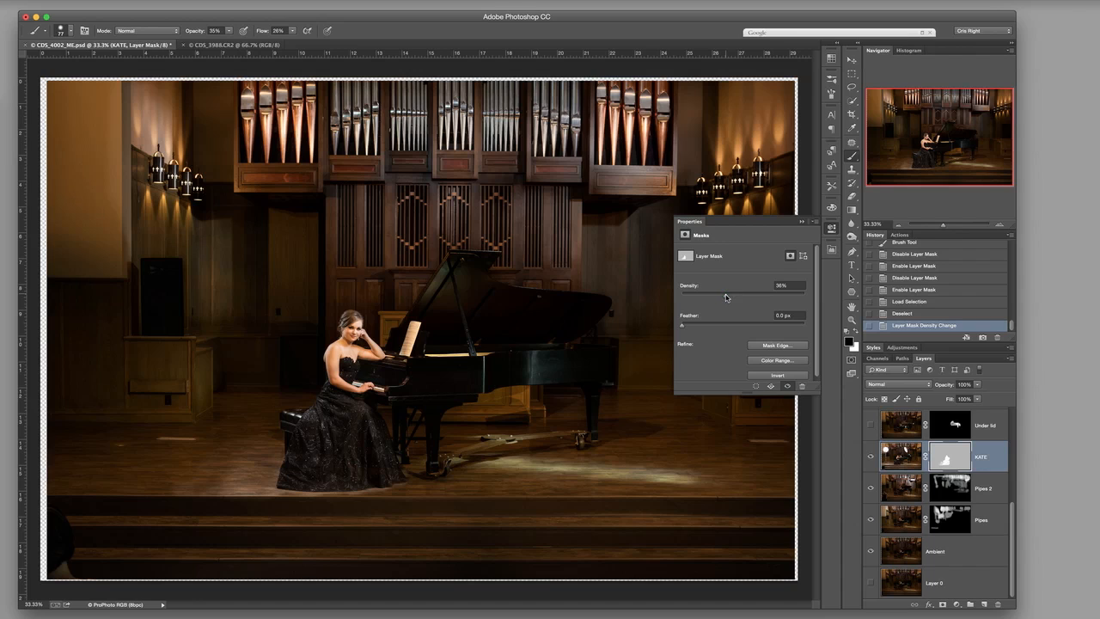
pyautogui.moveTo(724, 296); pyautogui.dragTo(719, 297)
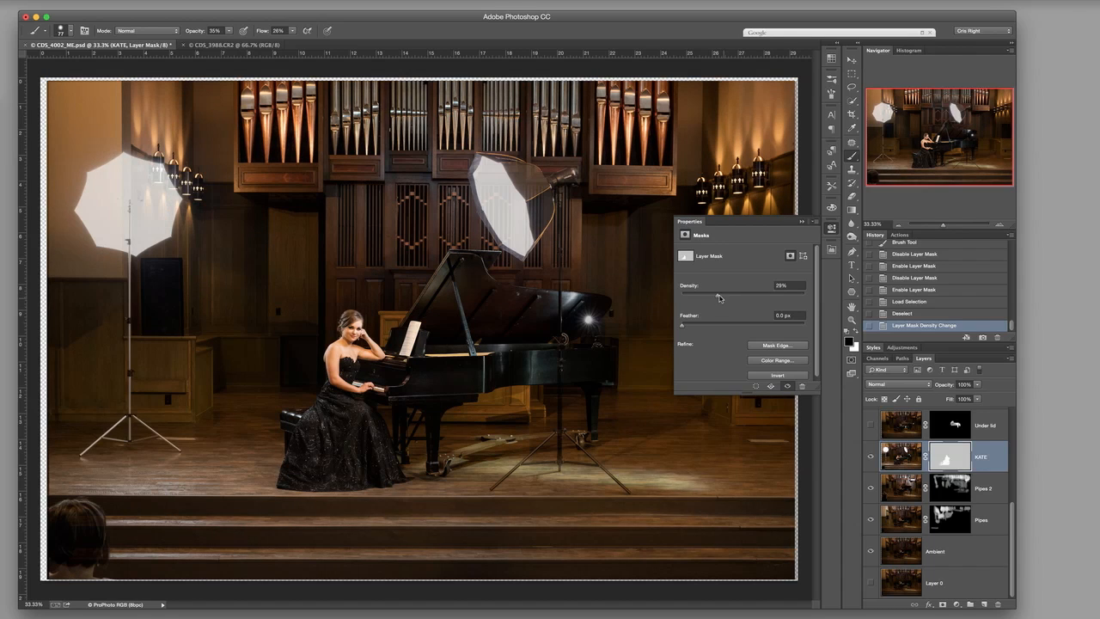
pyautogui.click(719, 296)
pyautogui.moveTo(717, 298); pyautogui.dragTo(813, 298)
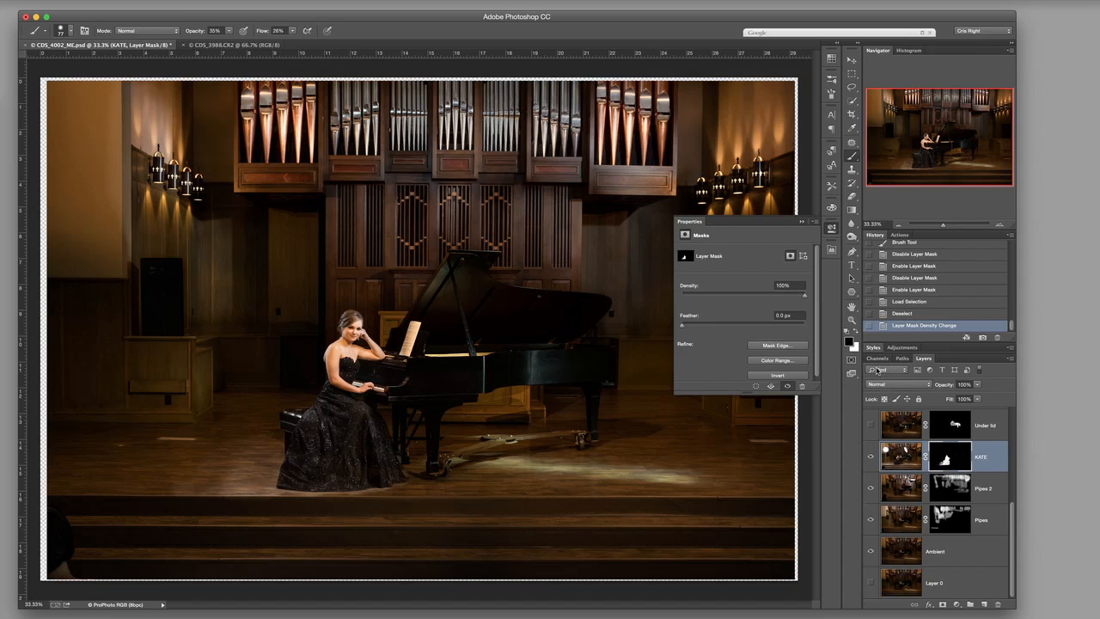
# - Paint with a resized white brush on the woman's layer mask over the piano's music stand and open lid edge
pyautogui.click(856, 331)
pyautogui.rightClick(468, 312)
pyautogui.moveTo(539, 337); pyautogui.dragTo(535, 335)
pyautogui.click(998, 224)
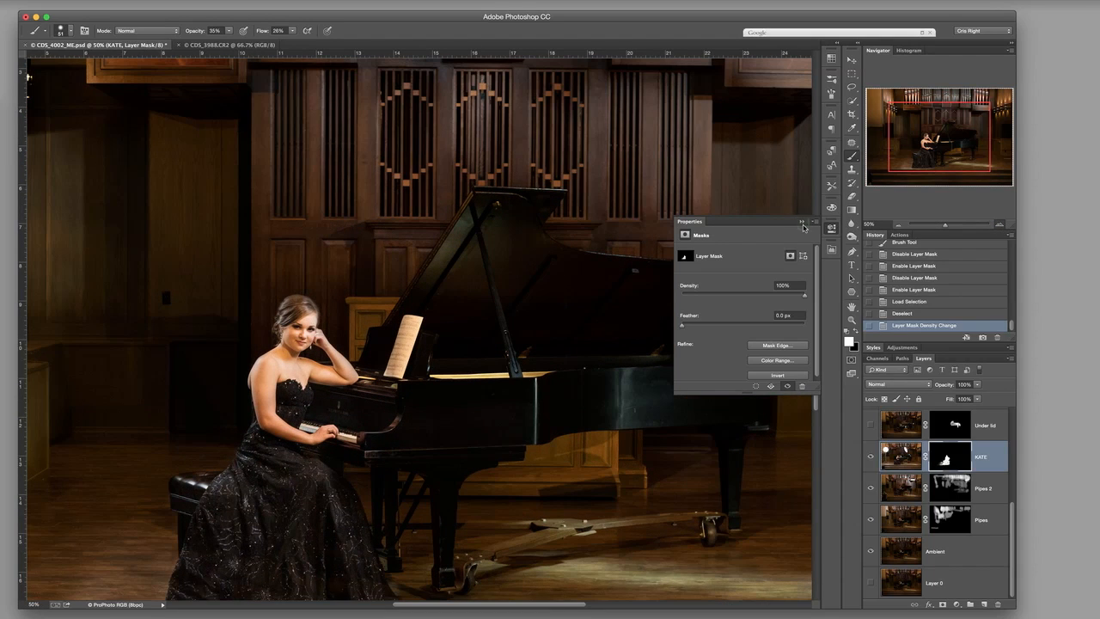
pyautogui.press('super+equal')
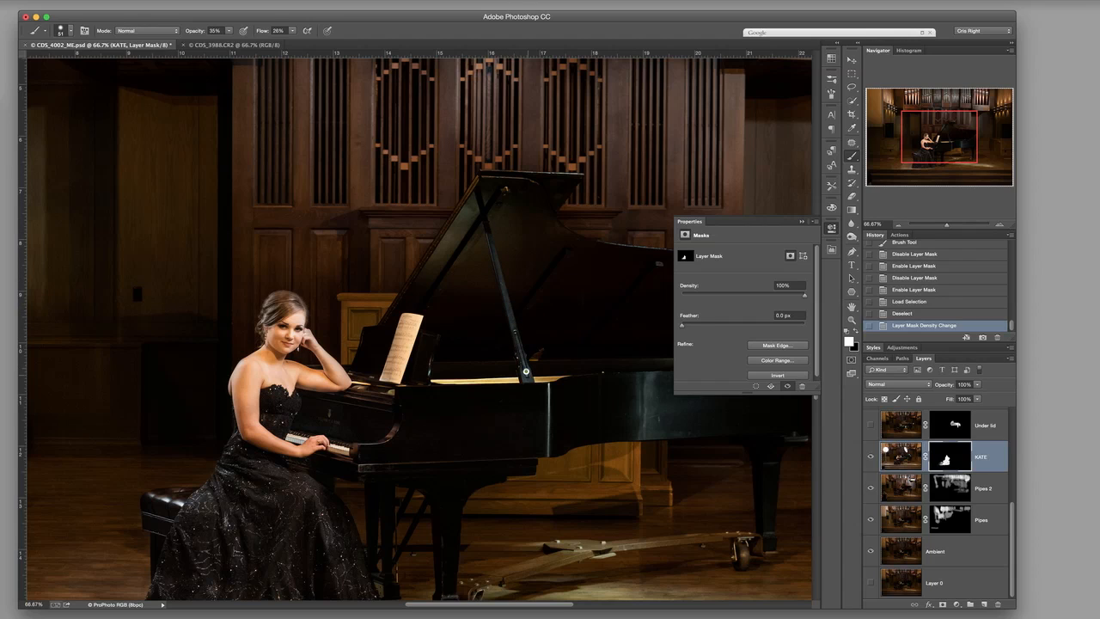
pyautogui.click(432, 346)
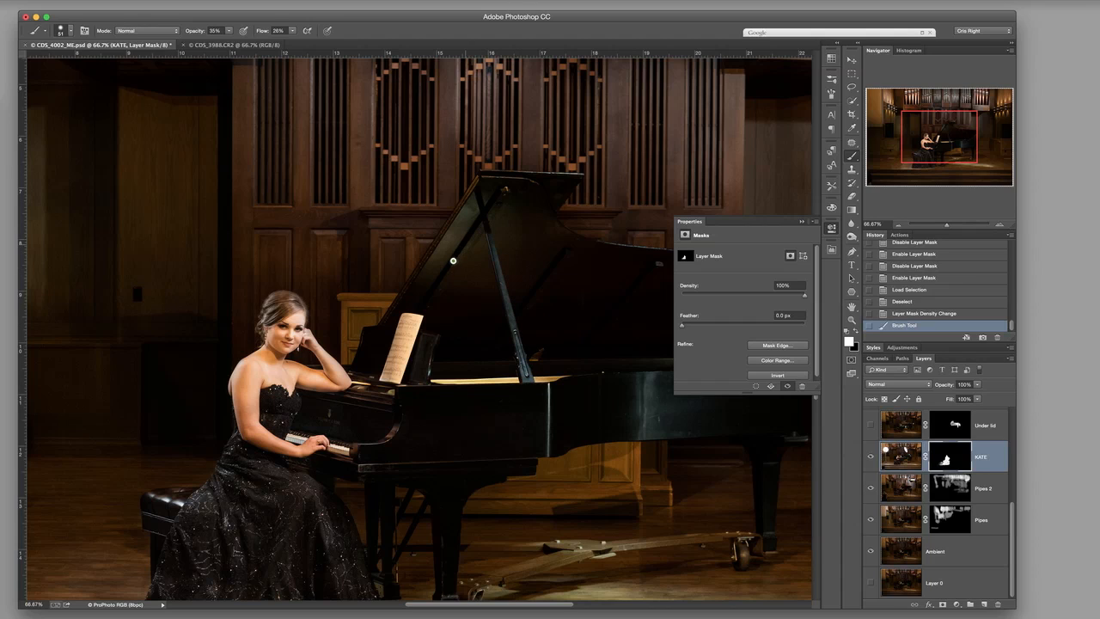
pyautogui.moveTo(455, 214); pyautogui.dragTo(434, 249)
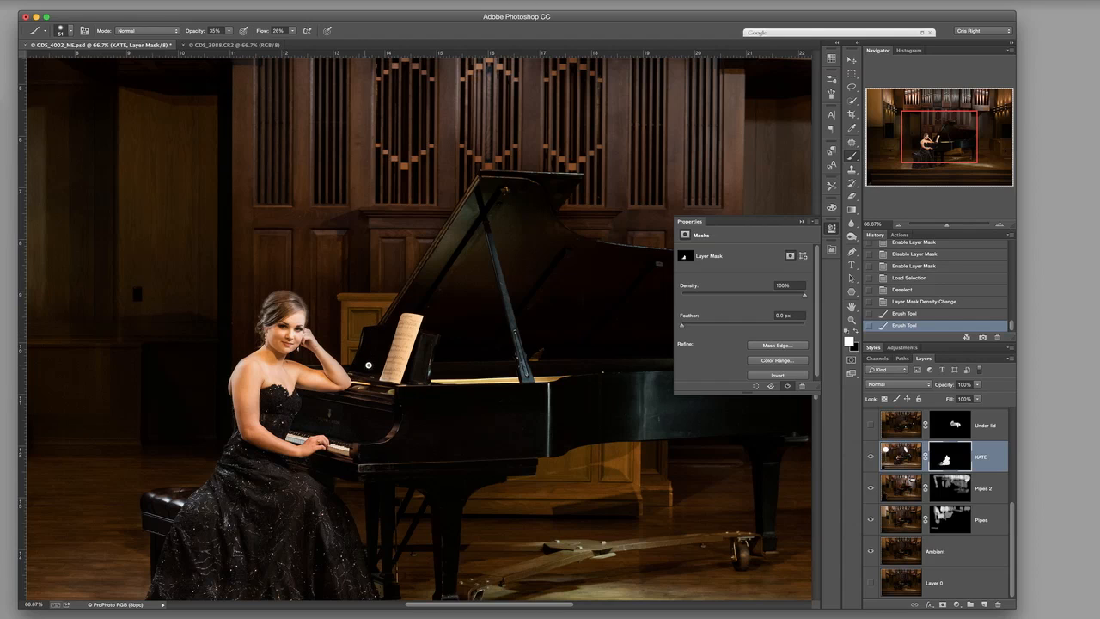
pyautogui.click(380, 358)
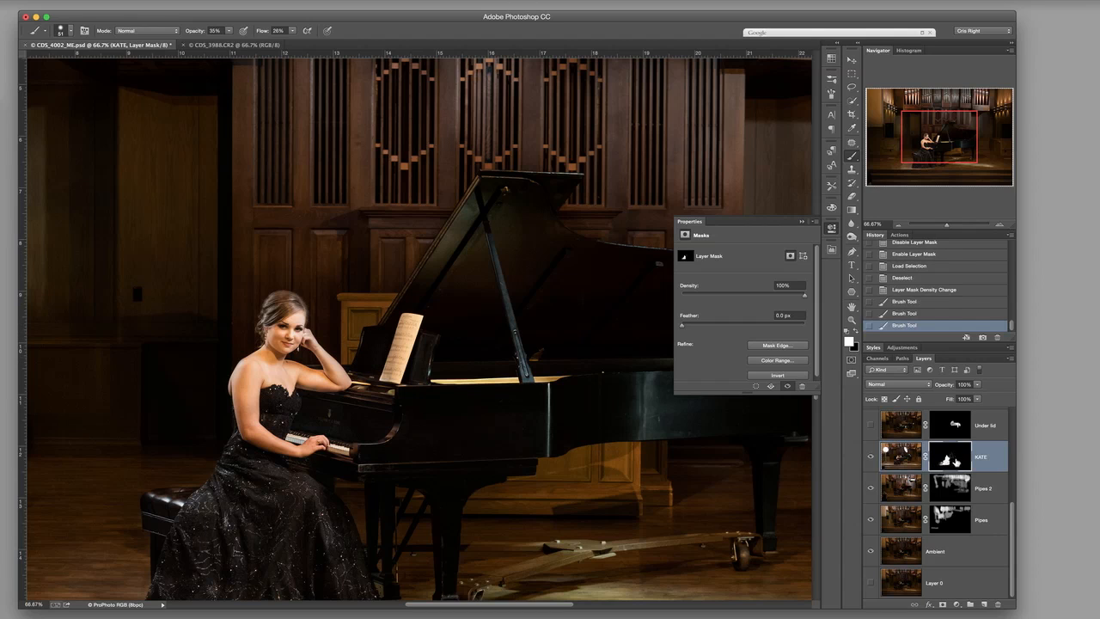
# - Disable the woman's layer mask to compare the piano with its unmasked exposure, and re-enable it
pyautogui.rightClick(955, 462)
pyautogui.click(980, 458)
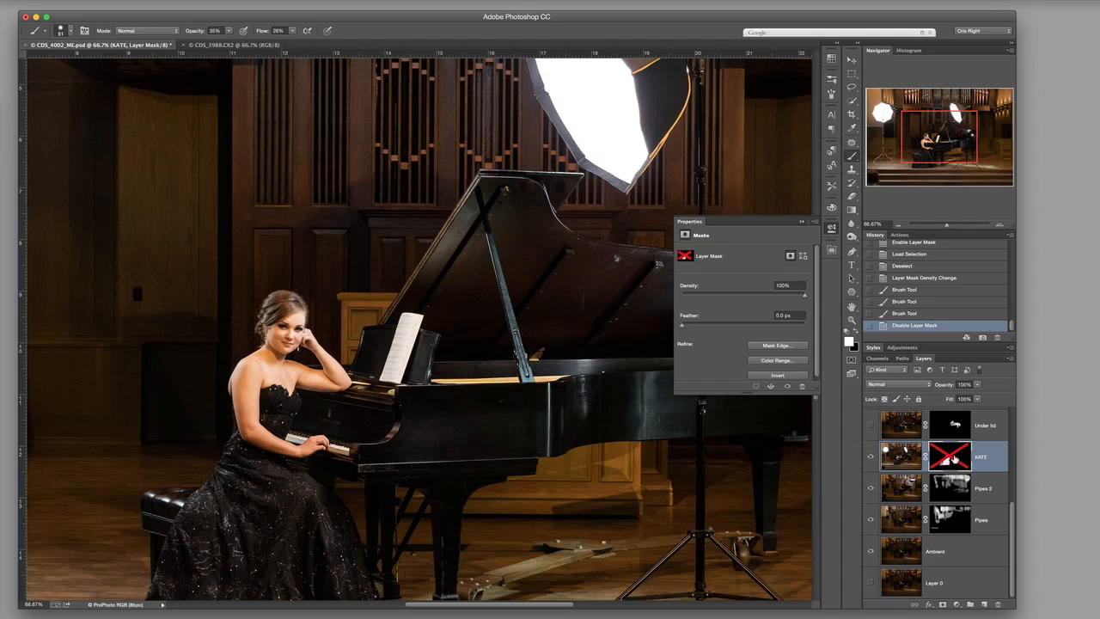
pyautogui.rightClick(954, 457)
pyautogui.click(981, 461)
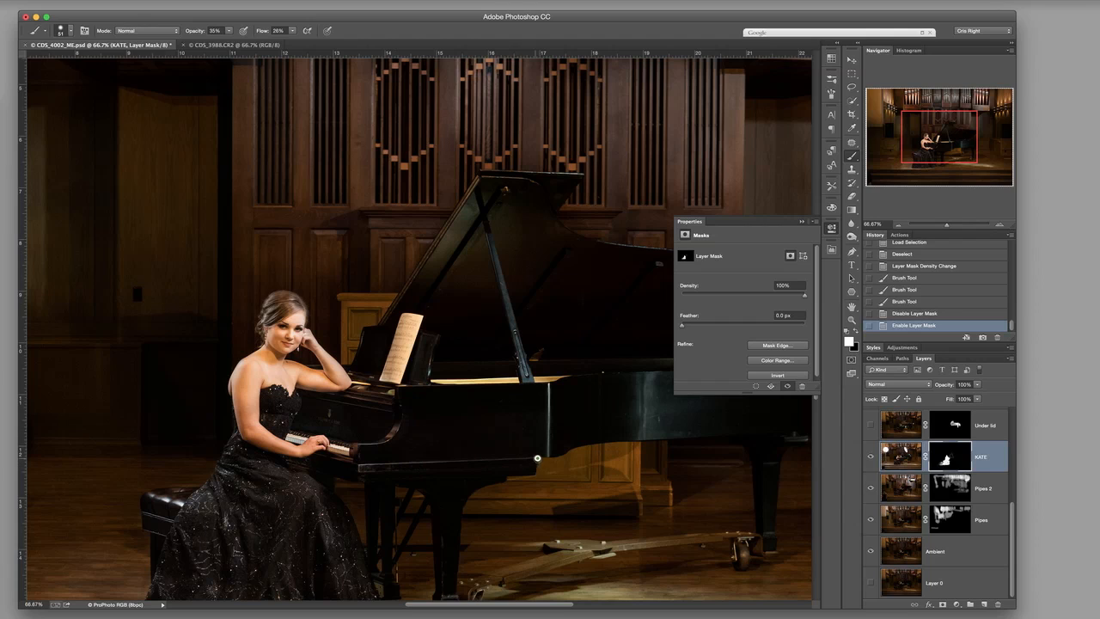
# - Brush more white into the woman's layer mask at the piano's side, lid edge, music stand, keyboard area and gown
pyautogui.moveTo(543, 393); pyautogui.dragTo(541, 407)
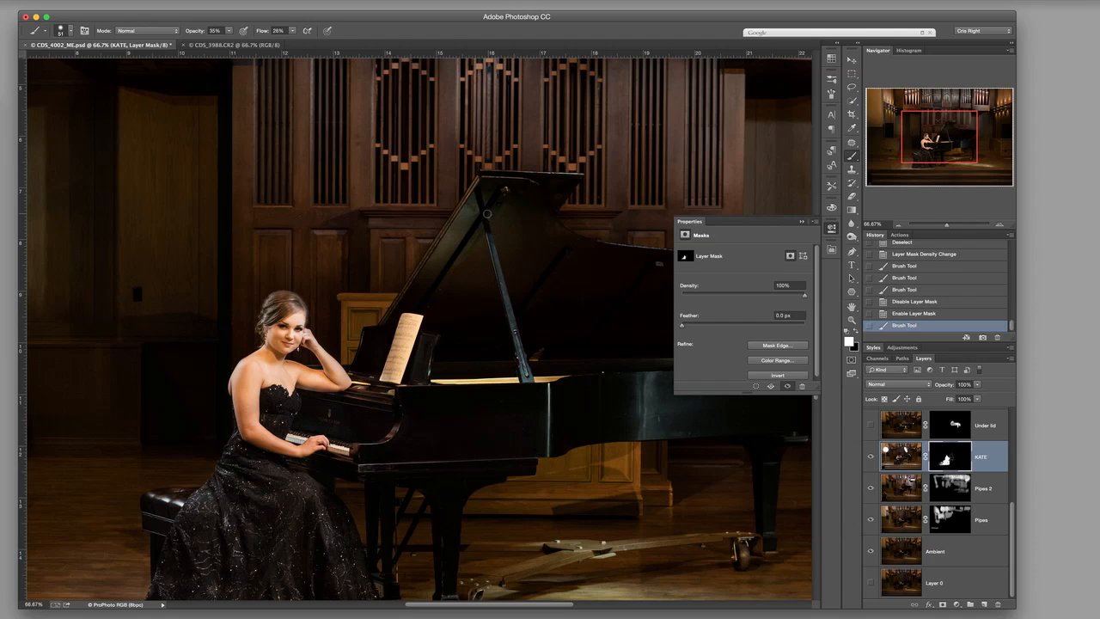
pyautogui.moveTo(463, 200); pyautogui.dragTo(461, 207)
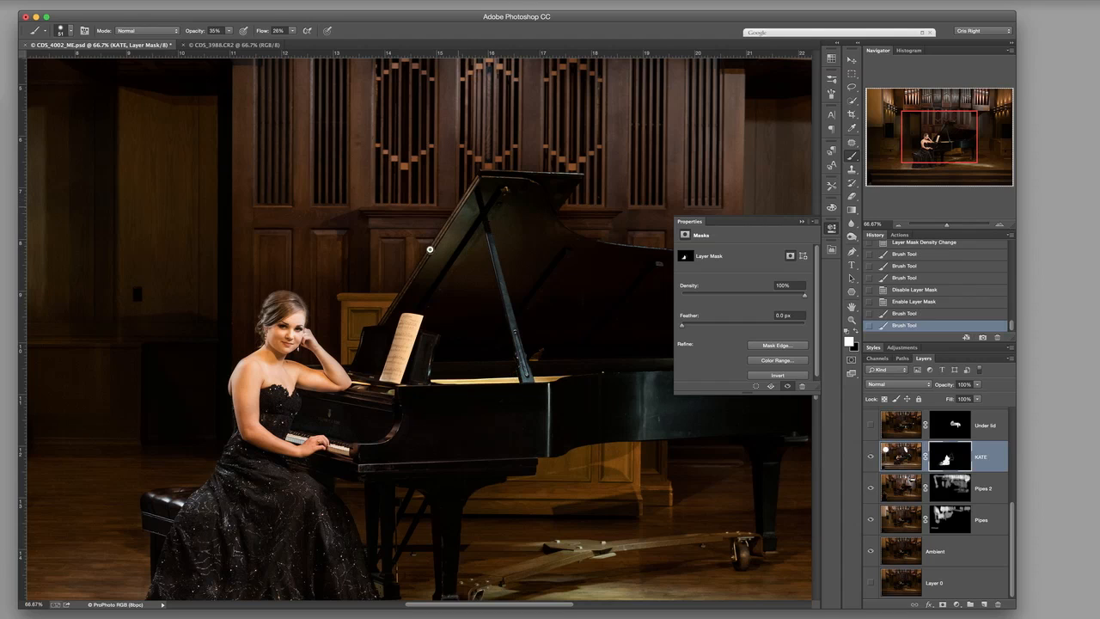
pyautogui.click(372, 350)
pyautogui.click(415, 362)
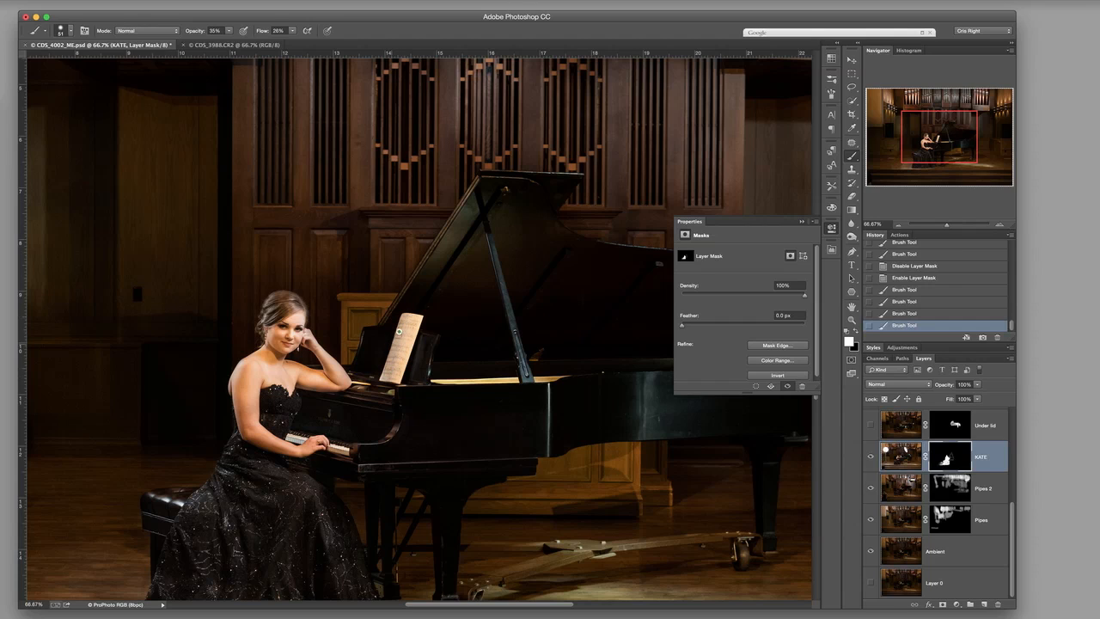
pyautogui.click(366, 379)
pyautogui.click(216, 502)
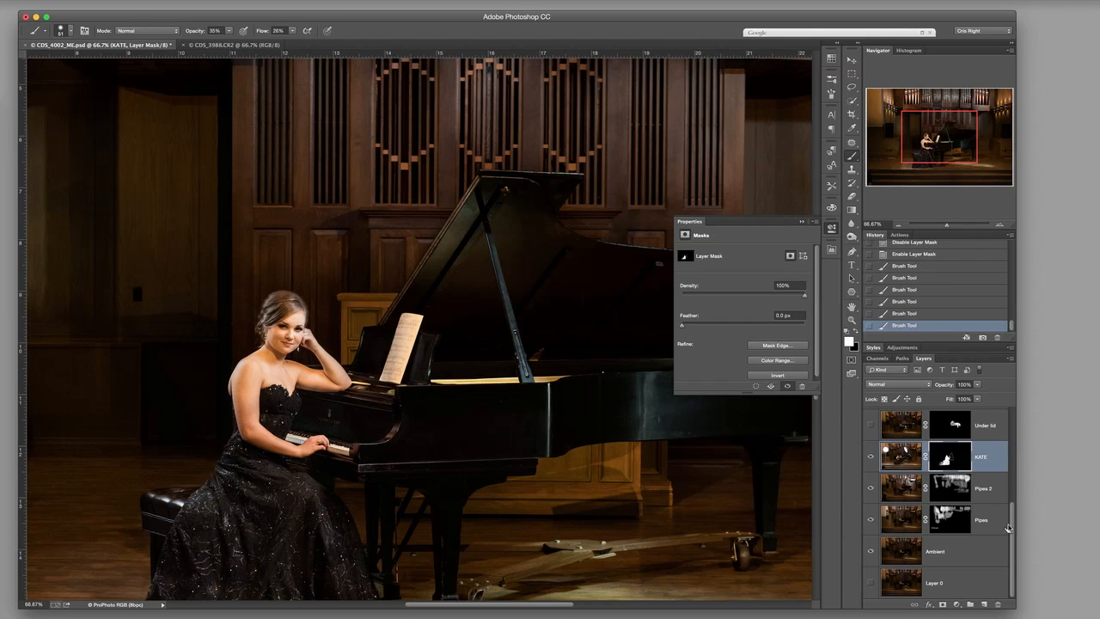
# - Make the Under lid layer visible, toggling it to compare the light inside the piano lid across the whole image
pyautogui.scroll(1, 1011, 515)
pyautogui.click(898, 224)
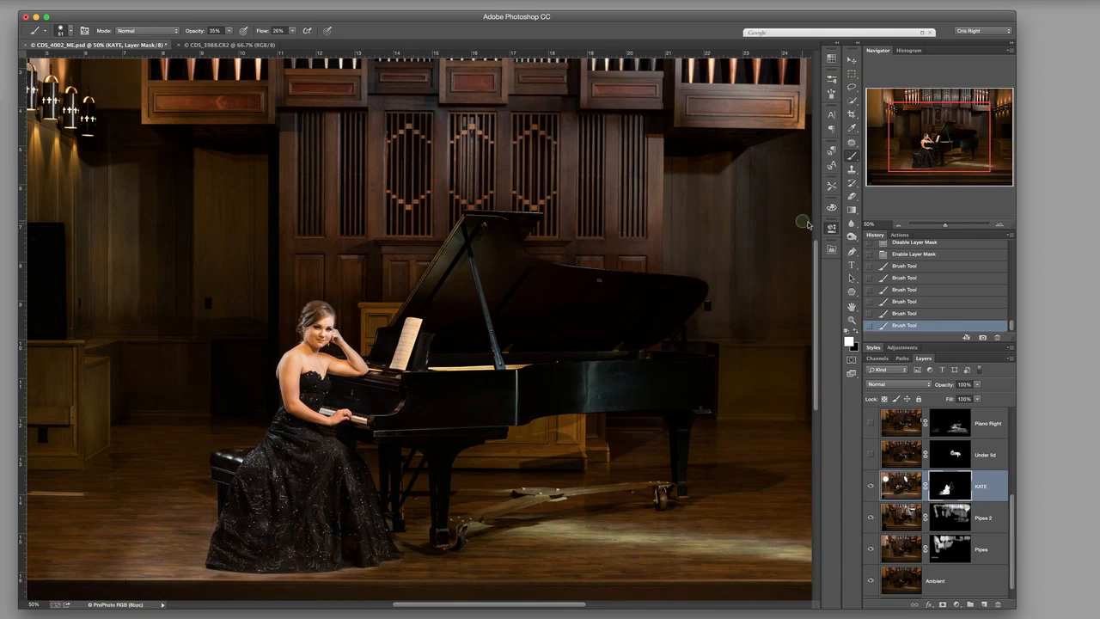
pyautogui.click(896, 225)
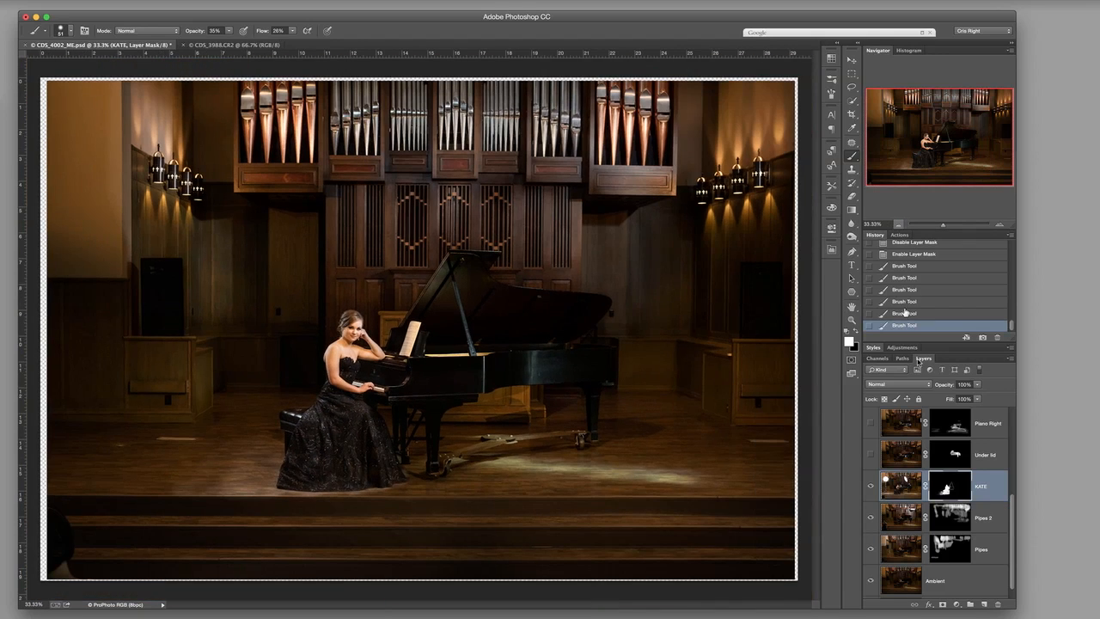
pyautogui.click(870, 454)
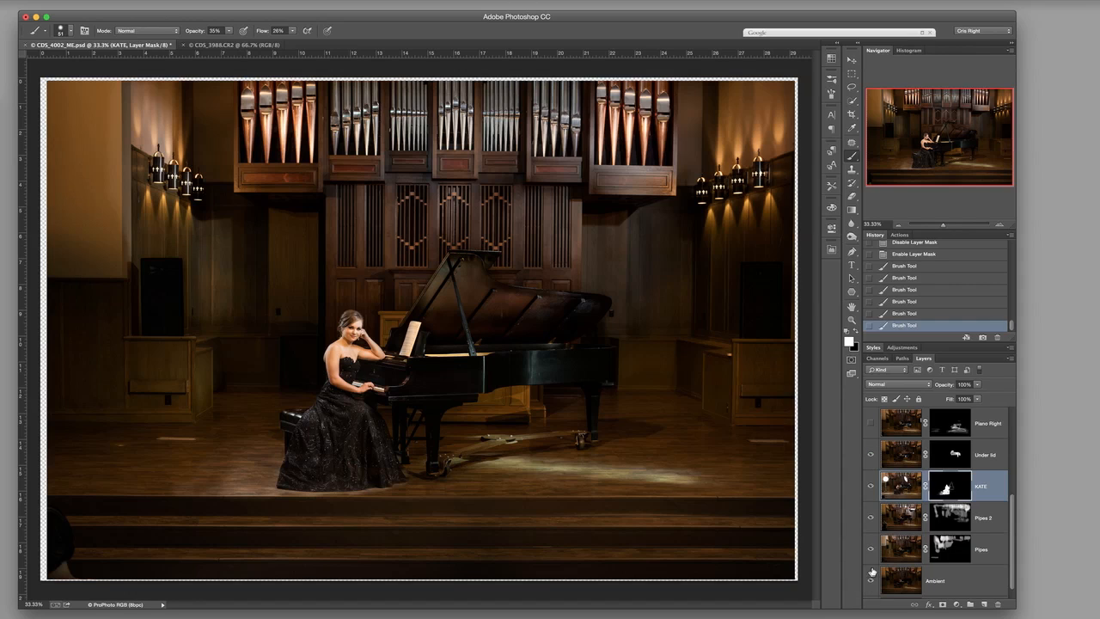
pyautogui.click(869, 454)
pyautogui.click(870, 455)
# - Make the Piano Right layer visible, toggling it to compare the light on the piano's side
pyautogui.scroll(1, 1013, 492)
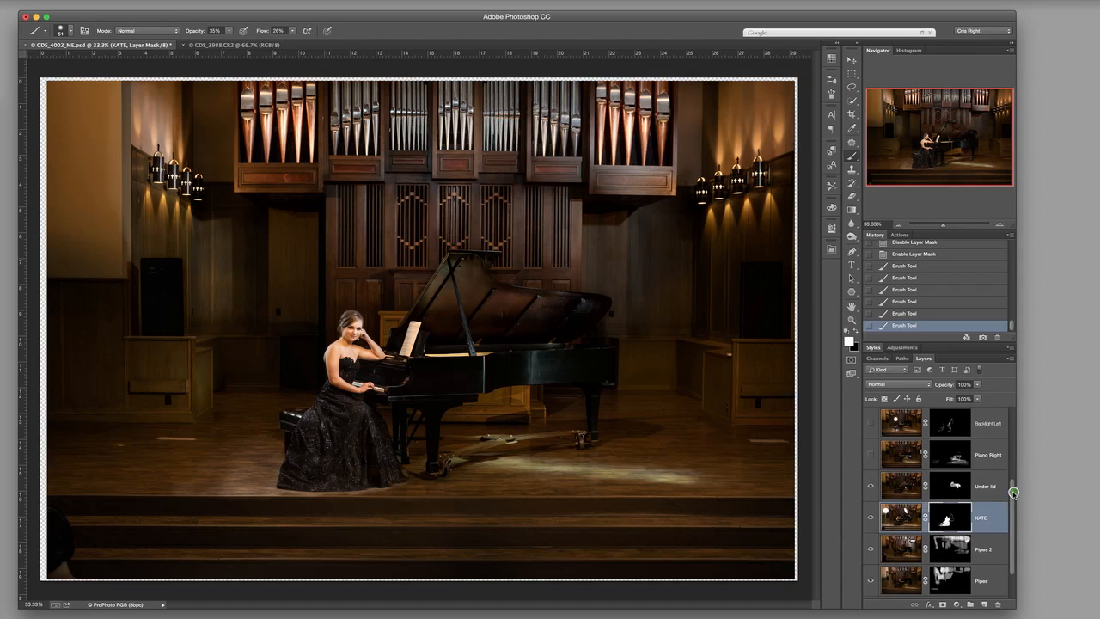
pyautogui.click(869, 455)
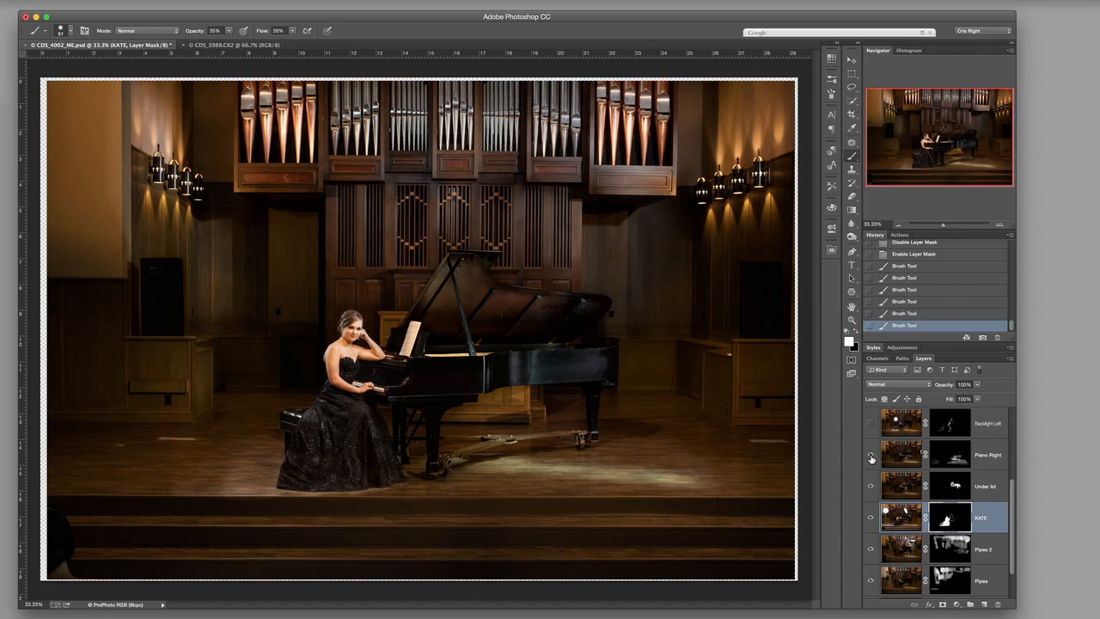
pyautogui.click(870, 455)
pyautogui.click(870, 455)
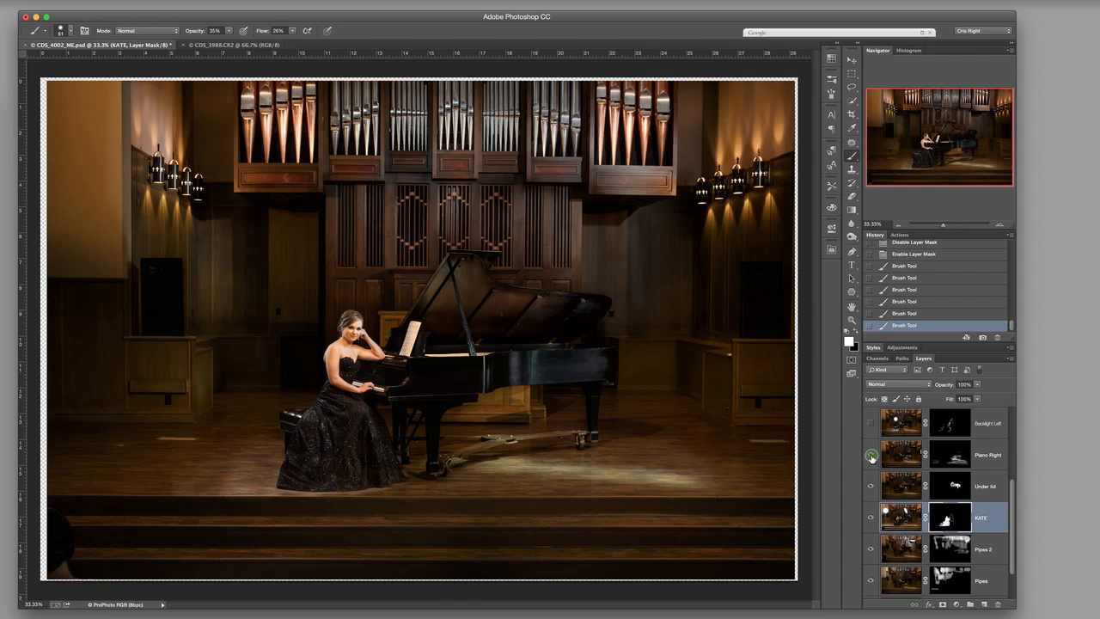
# - Disable the Piano Right layer mask to compare its full unmasked exposure, and re-enable the mask
pyautogui.rightClick(952, 453)
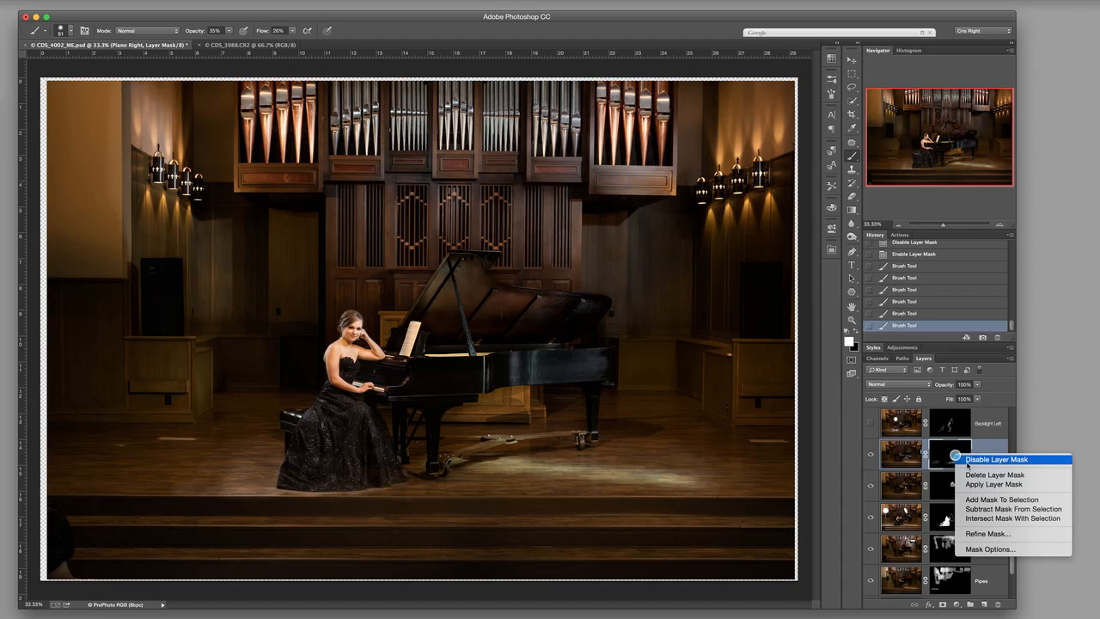
pyautogui.click(974, 458)
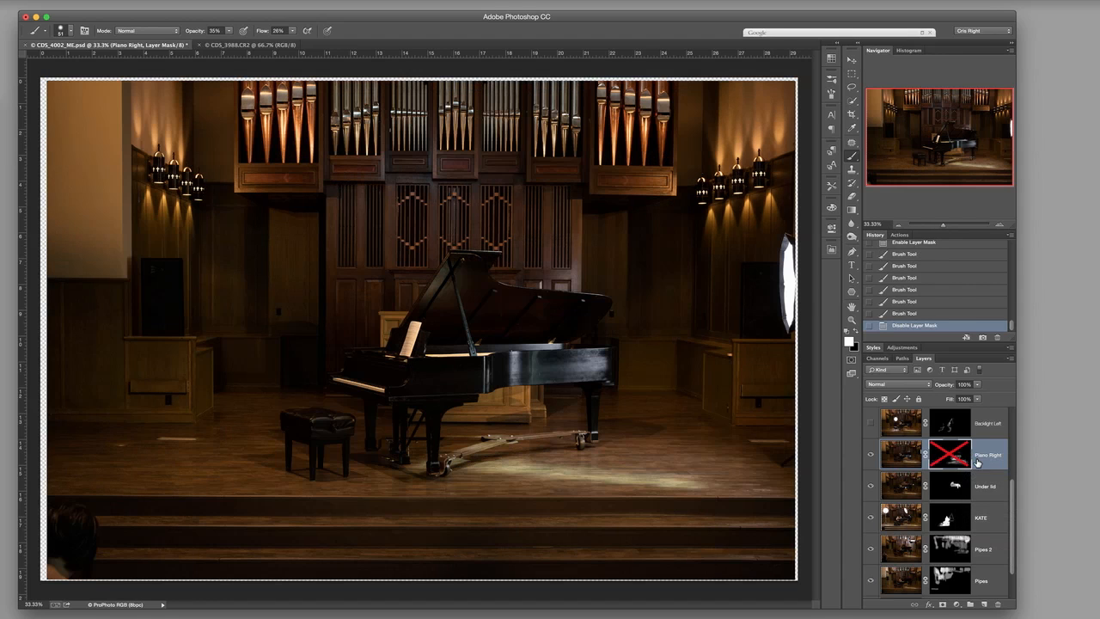
pyautogui.rightClick(948, 458)
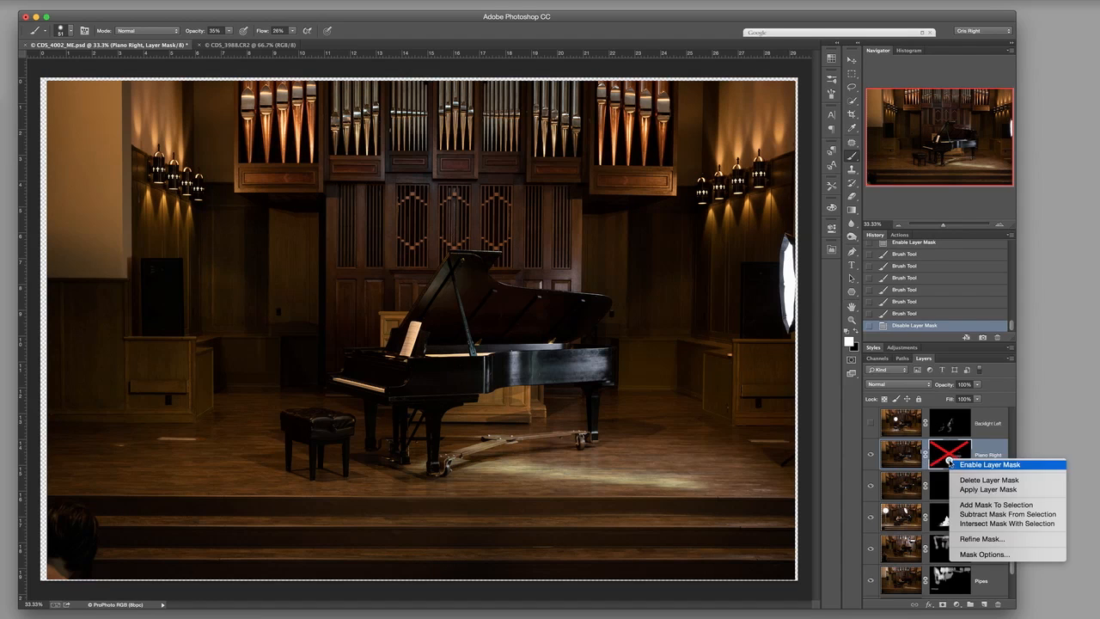
pyautogui.click(966, 465)
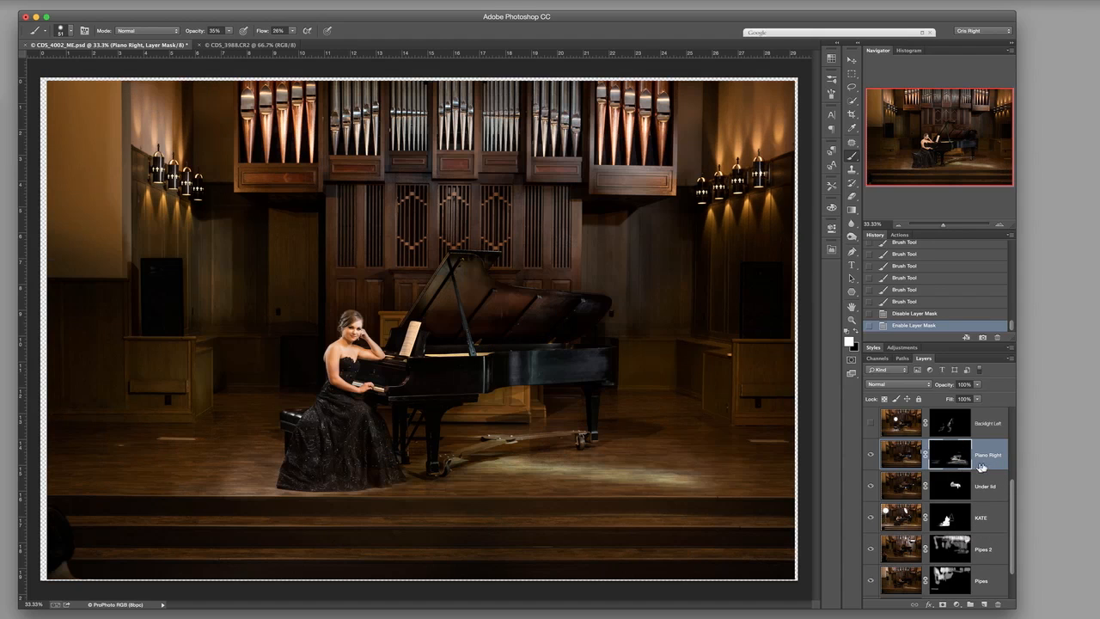
# - Make the Backlight Left layer visible, toggling it to compare the light on the bench and the piano
pyautogui.moveTo(1014, 485); pyautogui.dragTo(1013, 461)
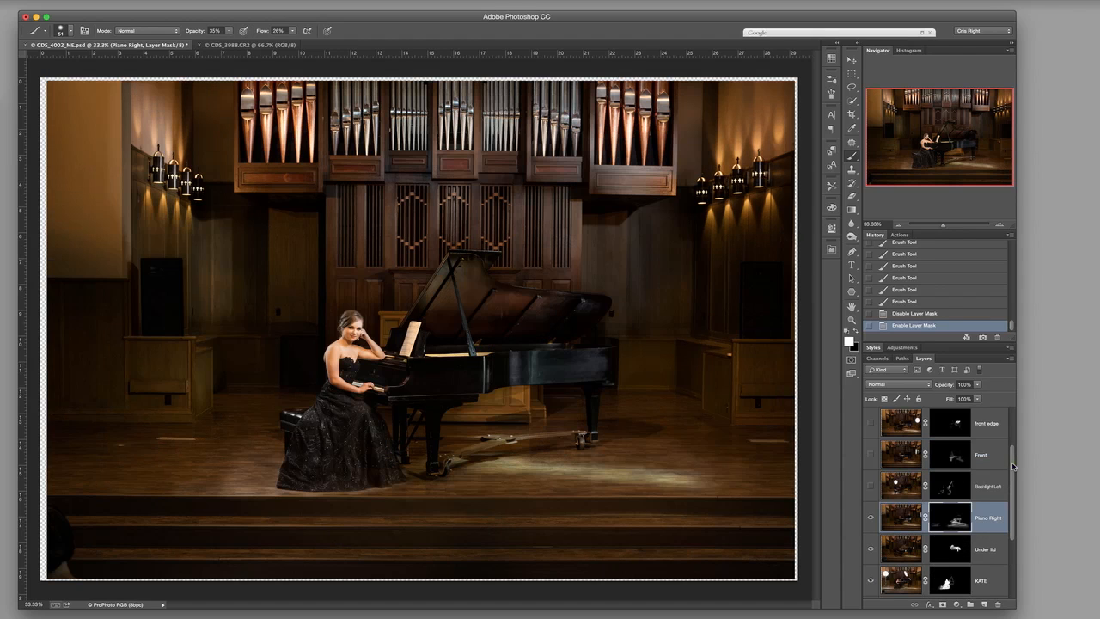
pyautogui.click(871, 488)
pyautogui.click(870, 488)
pyautogui.click(871, 488)
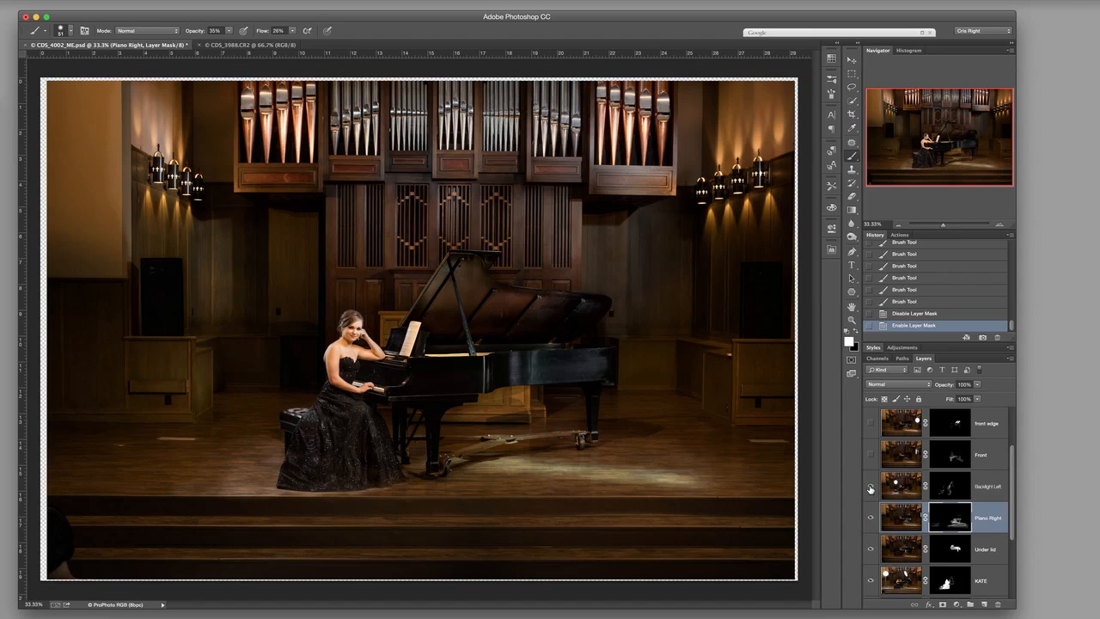
pyautogui.click(871, 488)
pyautogui.click(871, 488)
pyautogui.click(871, 488)
pyautogui.click(870, 488)
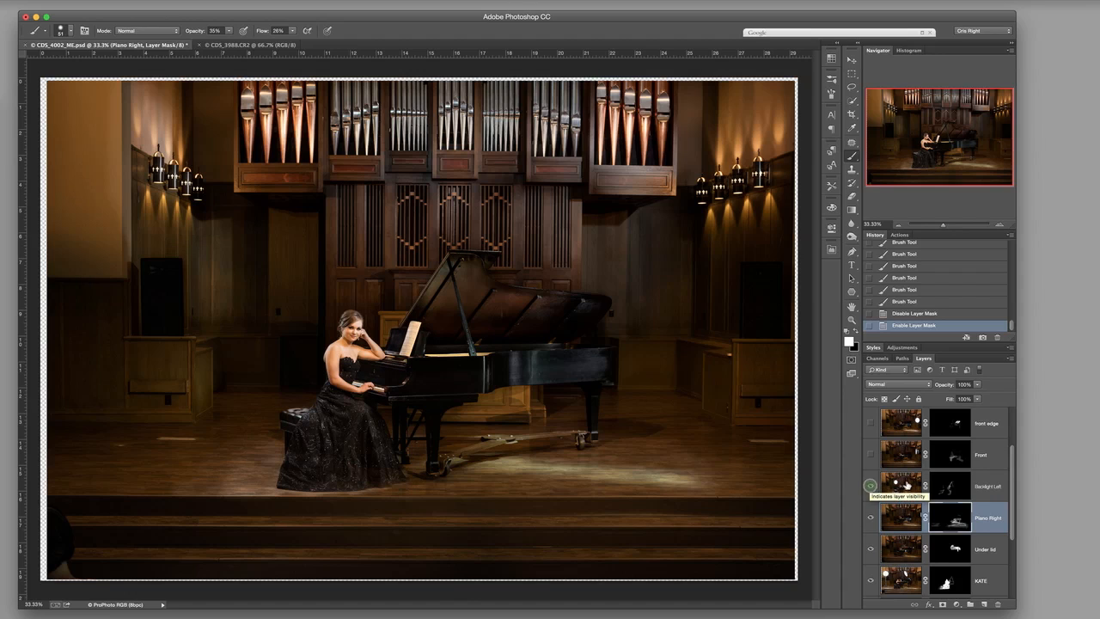
# - Disable the Backlight Left layer mask to view its unmasked exposure with the softbox, and re-enable the mask
pyautogui.rightClick(949, 478)
pyautogui.click(968, 483)
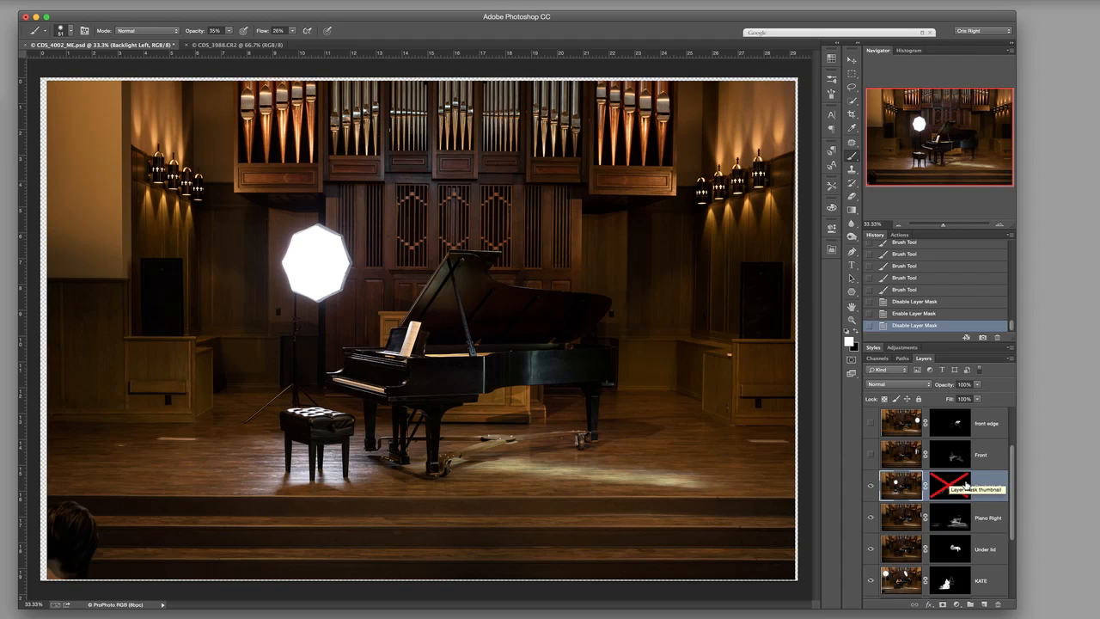
pyautogui.rightClick(949, 486)
pyautogui.click(959, 488)
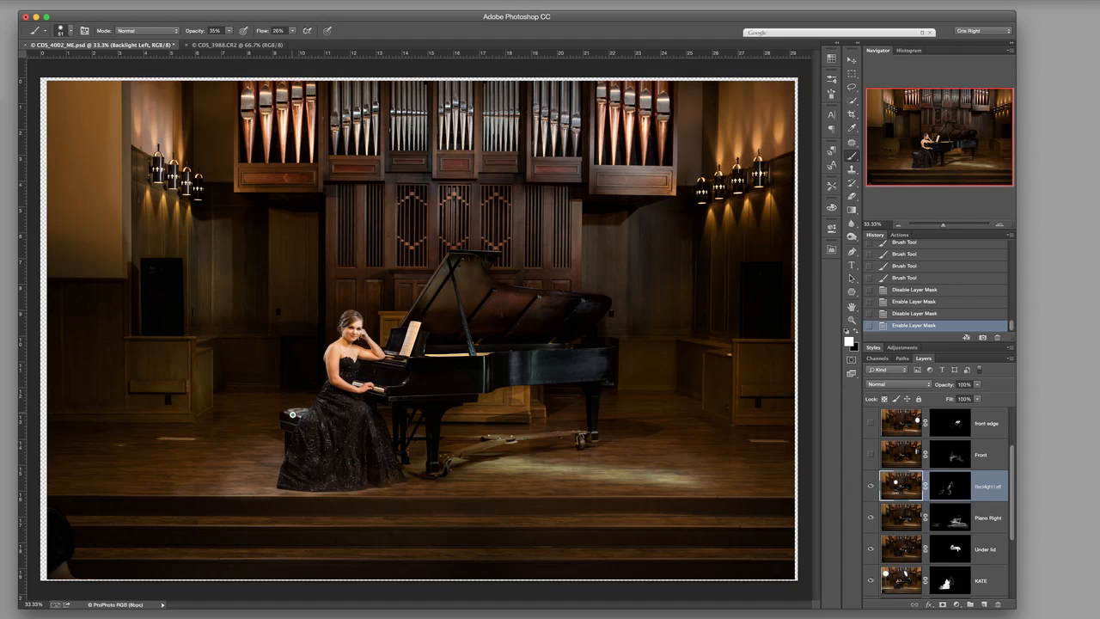
pyautogui.moveTo(403, 323); pyautogui.dragTo(422, 292)
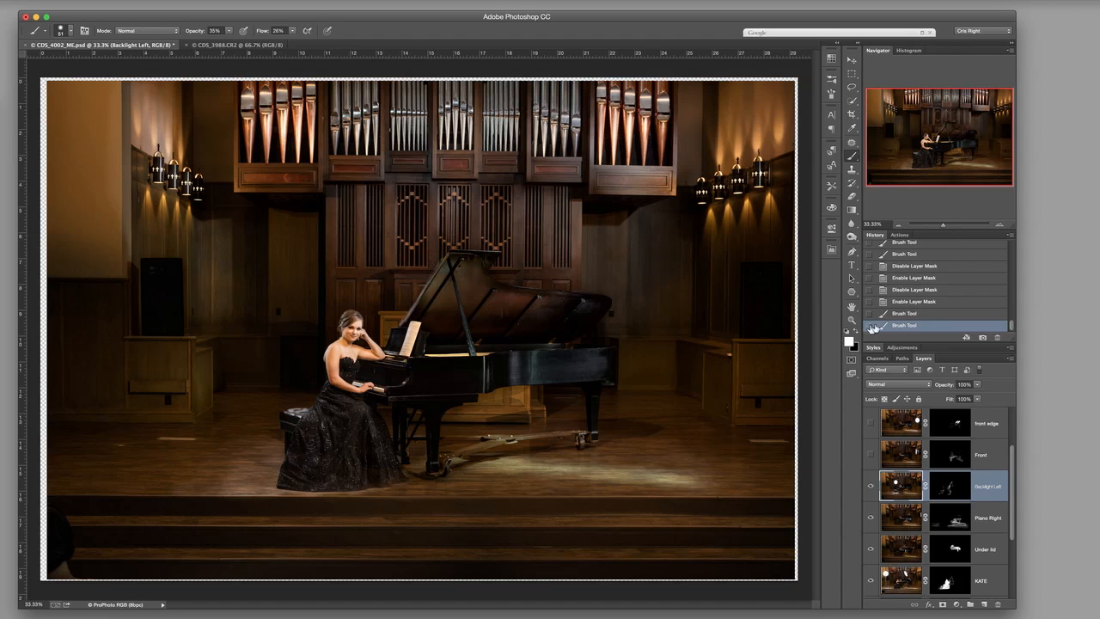
pyautogui.click(910, 302)
pyautogui.click(909, 302)
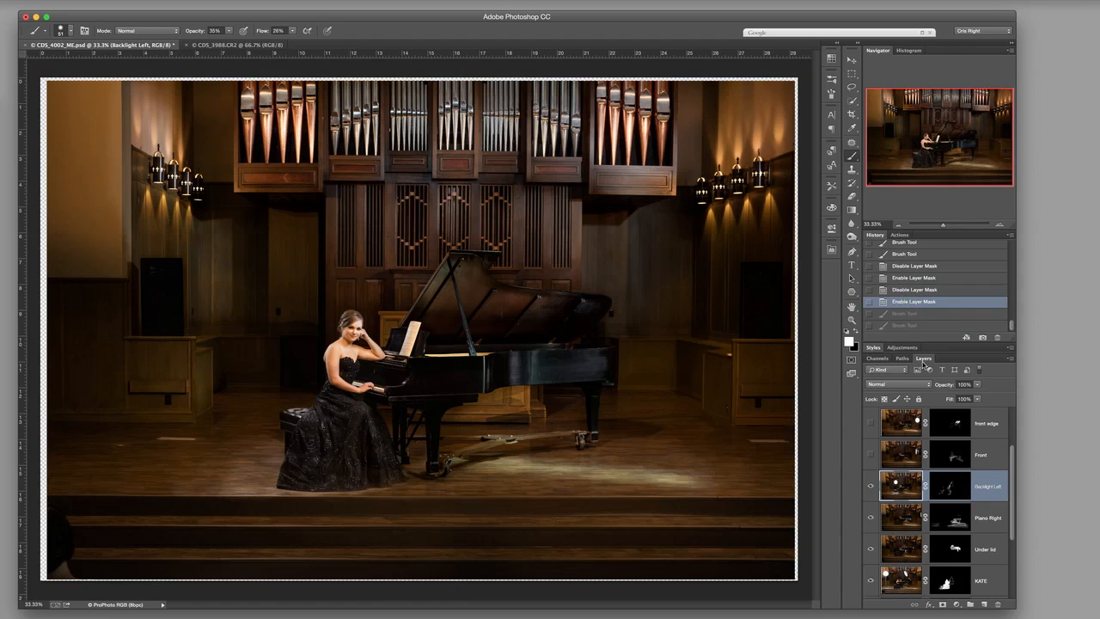
# - Brush white into the Backlight Left layer mask at the bench, the music stand and the keyboard area near the woman's hand
pyautogui.click(957, 493)
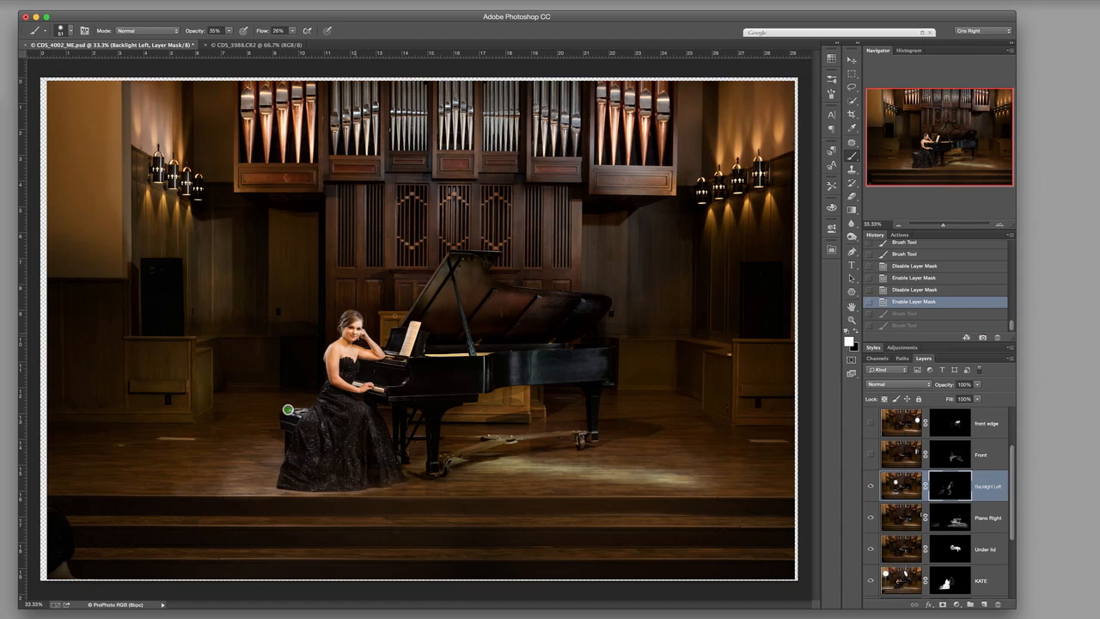
pyautogui.moveTo(402, 324); pyautogui.dragTo(414, 304)
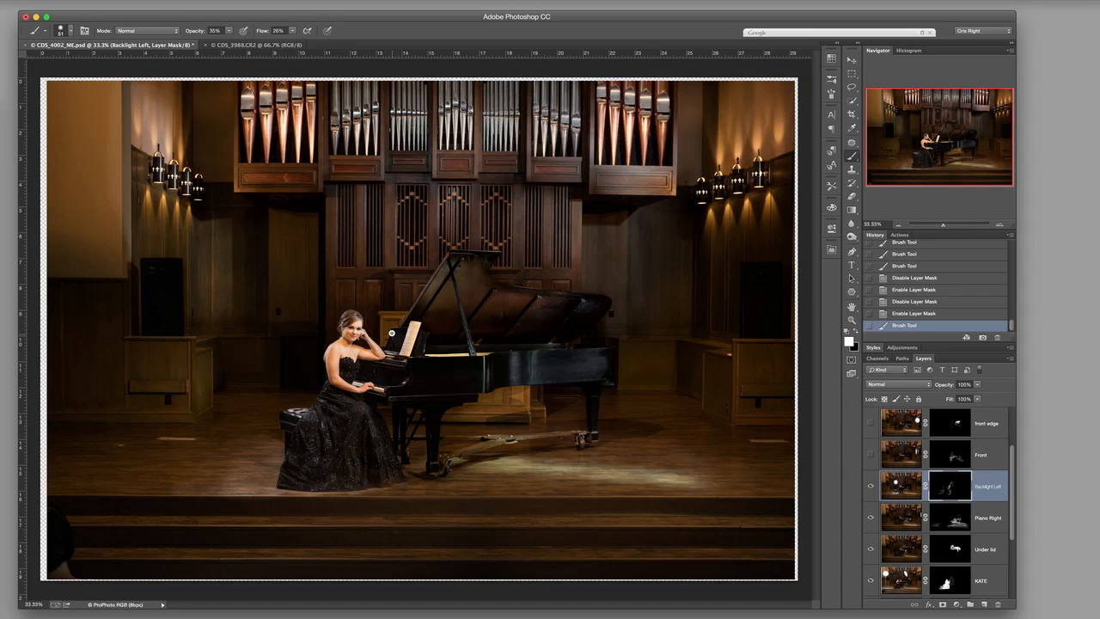
pyautogui.click(391, 355)
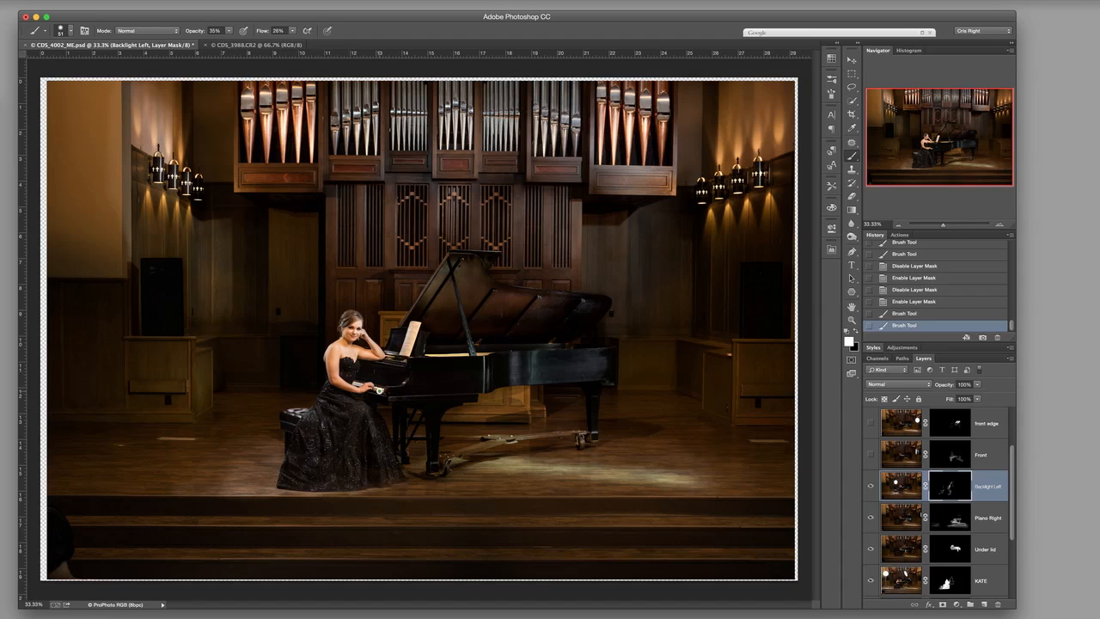
pyautogui.click(382, 384)
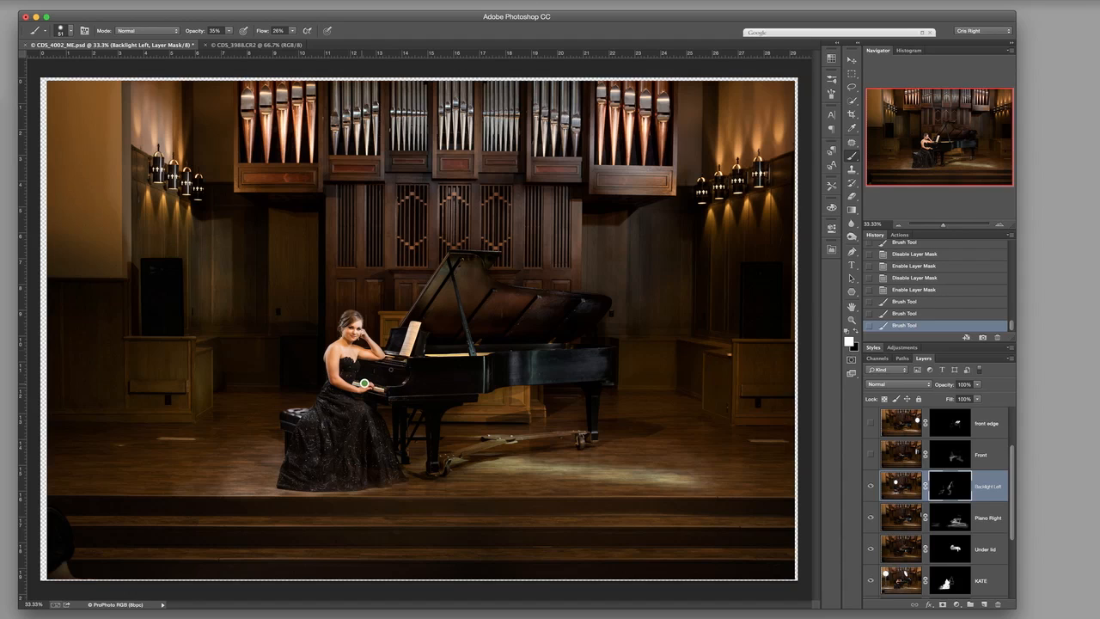
# - Make the Front layer visible, toggling it to compare its effect on the piano
pyautogui.click(871, 457)
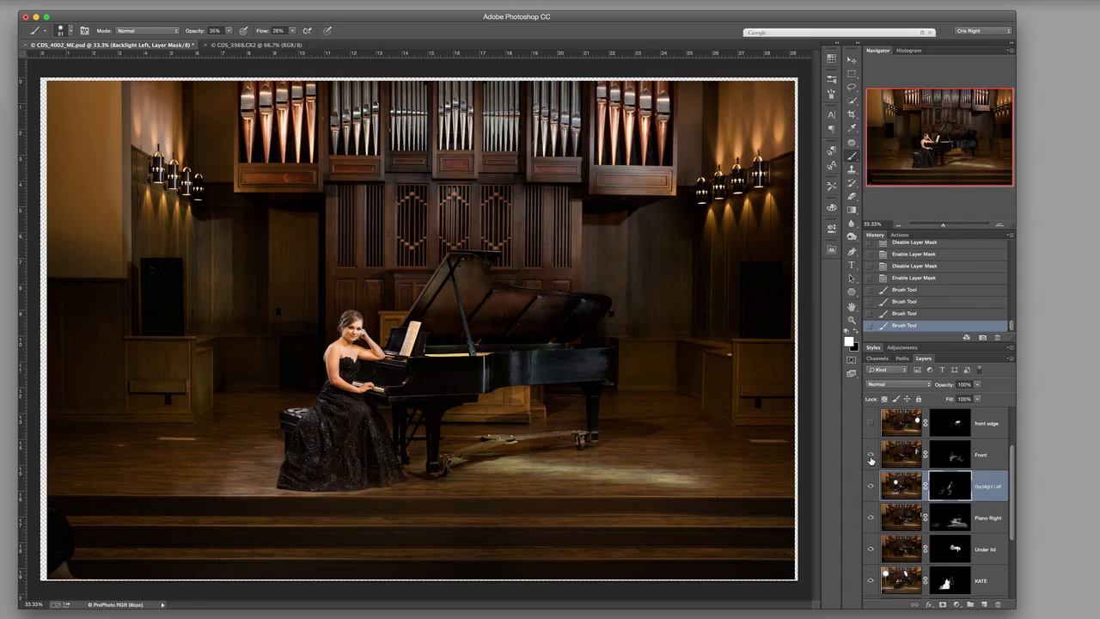
pyautogui.click(870, 457)
pyautogui.click(871, 458)
pyautogui.click(871, 457)
pyautogui.click(870, 457)
# - Make the front edge layer visible, toggling it to compare its light, and show Layer 1 and Layer 2 as well
pyautogui.moveTo(1013, 474); pyautogui.dragTo(1014, 443)
pyautogui.click(871, 486)
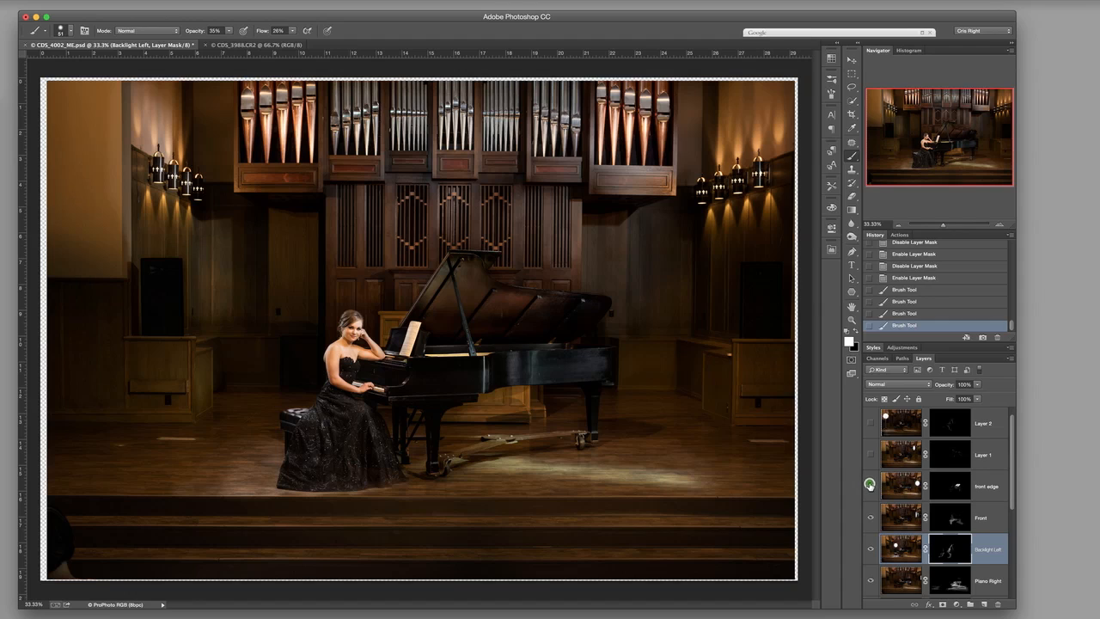
pyautogui.click(871, 487)
pyautogui.click(870, 486)
pyautogui.click(871, 486)
pyautogui.click(871, 486)
pyautogui.click(872, 427)
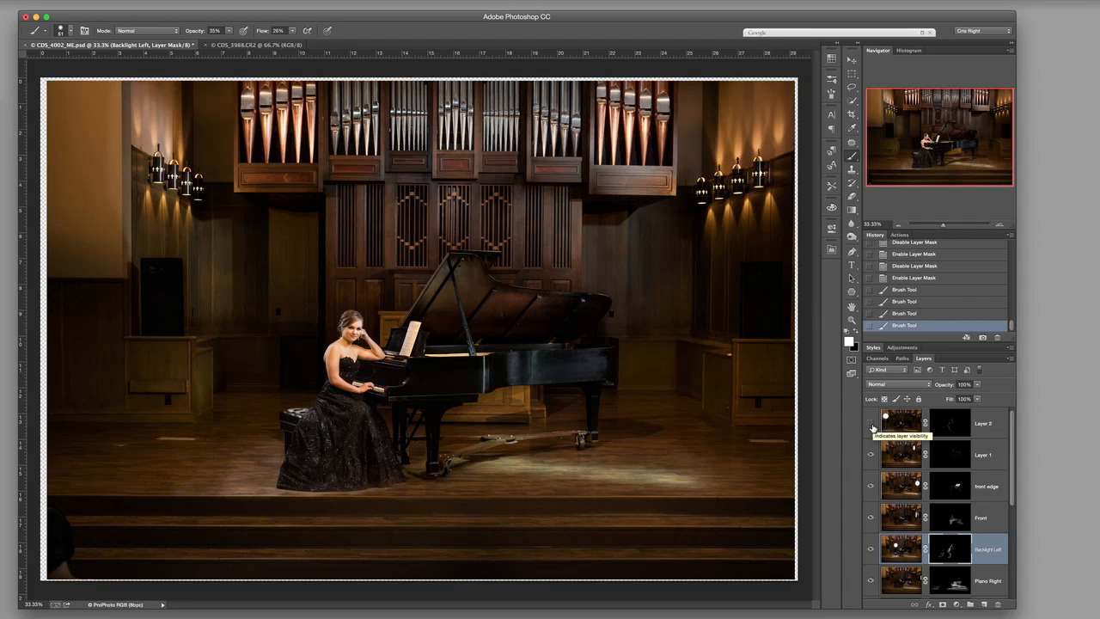
pyautogui.click(871, 426)
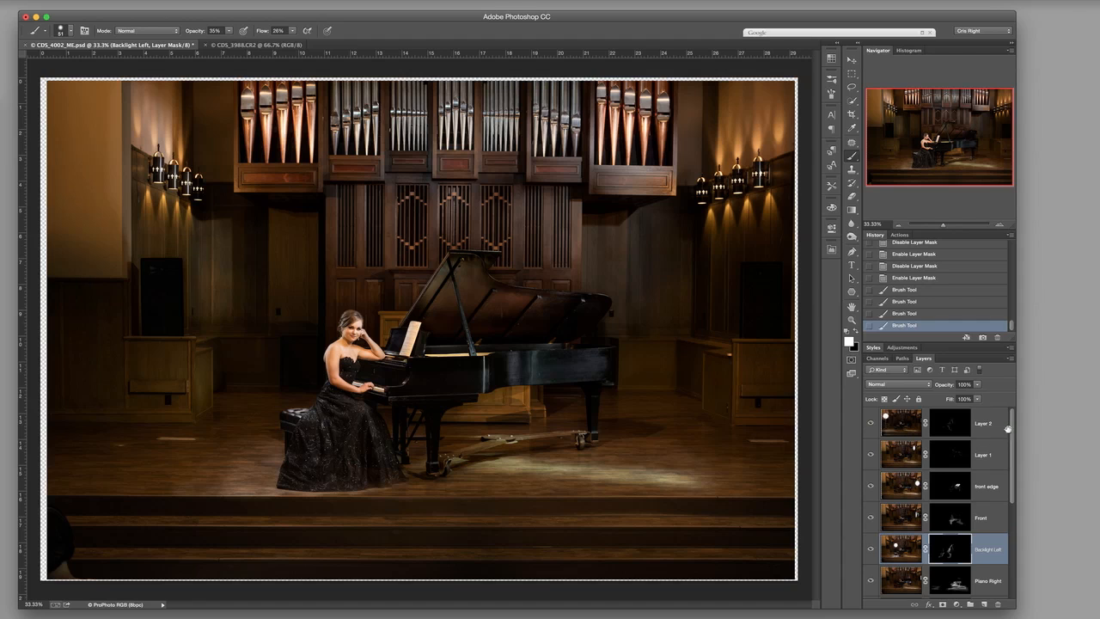
# - Isolate the Ambient layer and show Pipes, Pipes 2, the woman's layer and Under lid one by one to review the buildup
pyautogui.click(1009, 574)
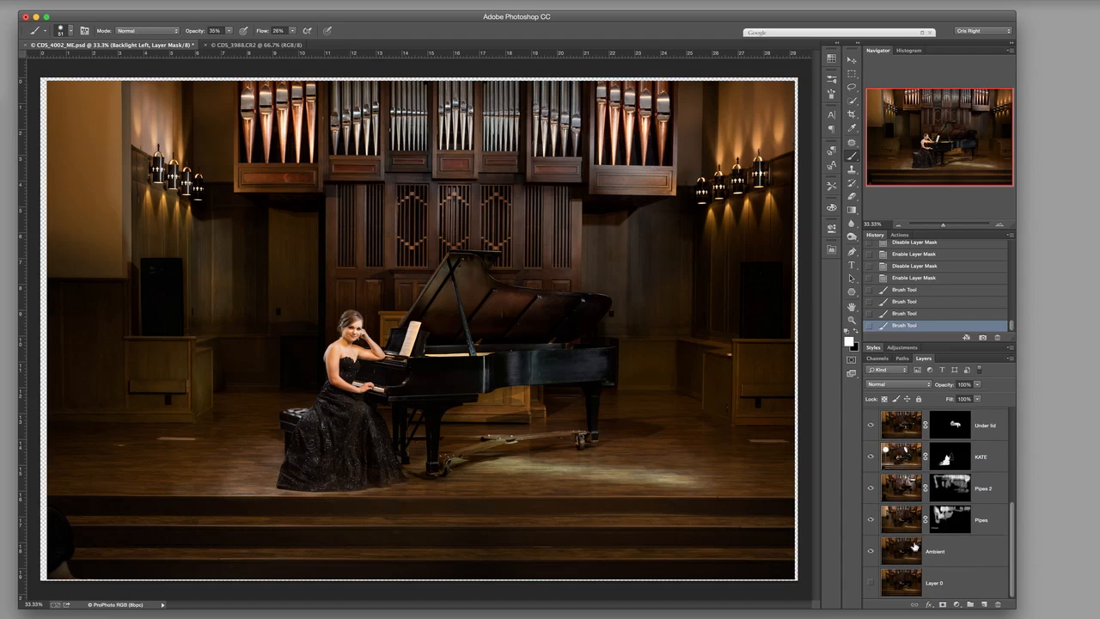
pyautogui.keyDown('alt'); pyautogui.click(870, 551); pyautogui.keyUp('alt')
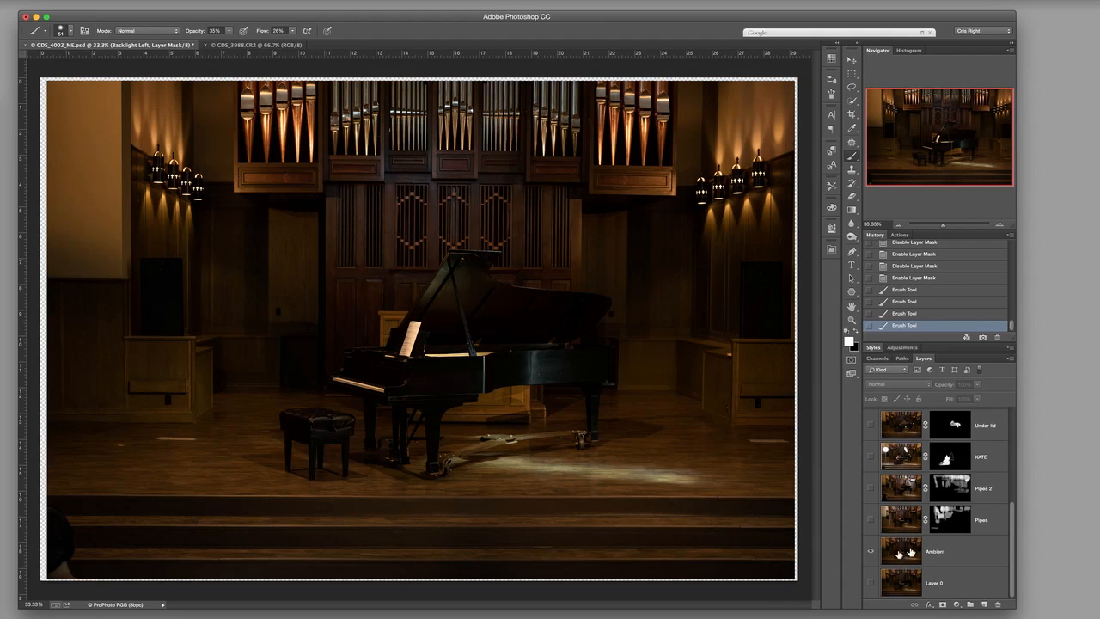
pyautogui.click(870, 520)
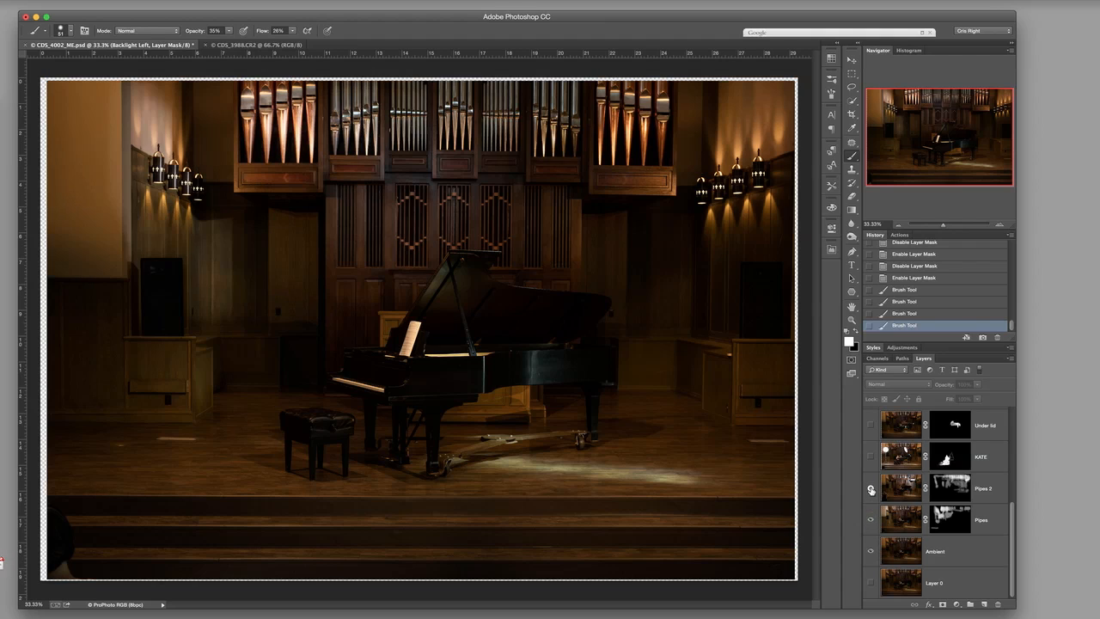
pyautogui.click(870, 488)
pyautogui.click(871, 457)
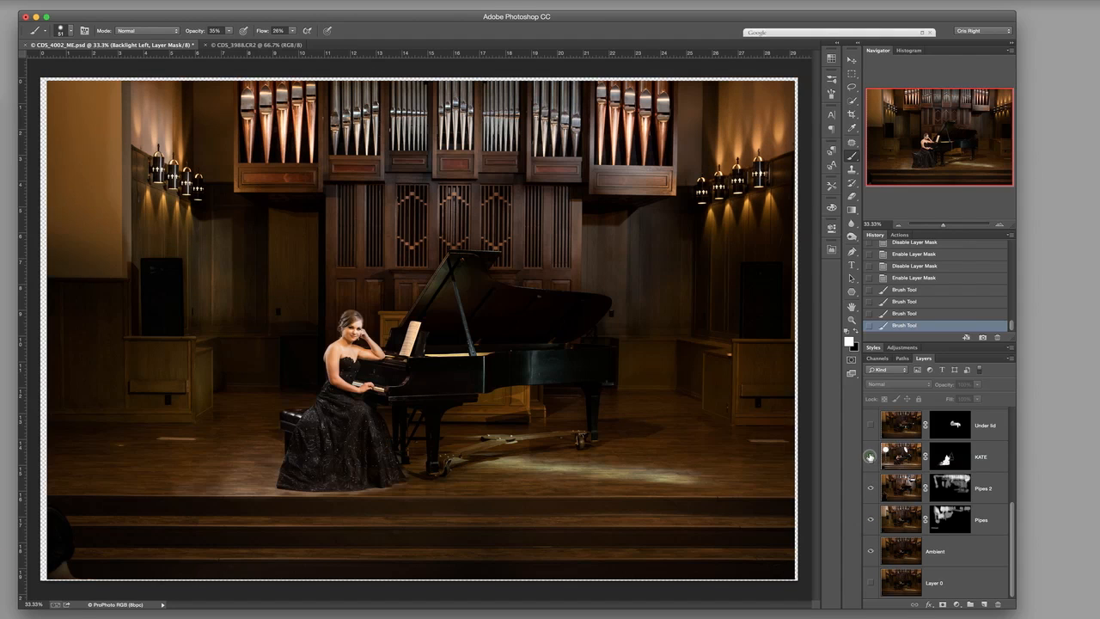
pyautogui.click(871, 425)
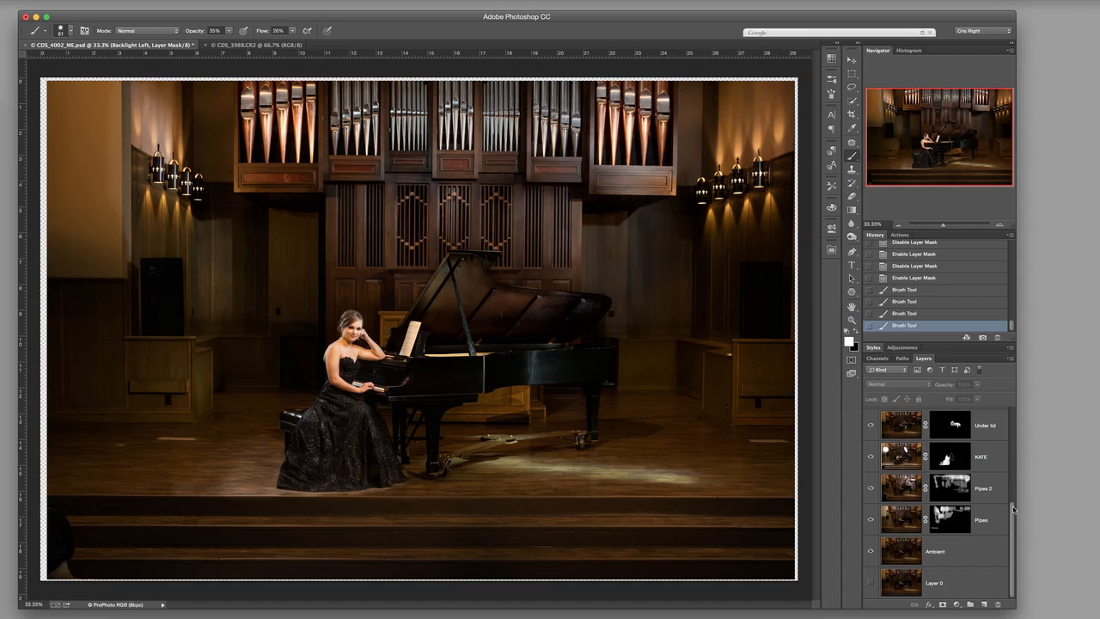
# - Show Piano Right, Backlight Left, Front, front edge, Layer 1 and Layer 2 one by one to review the rest of the lighting buildup
pyautogui.scroll(1, 876, 430)
pyautogui.click(871, 423)
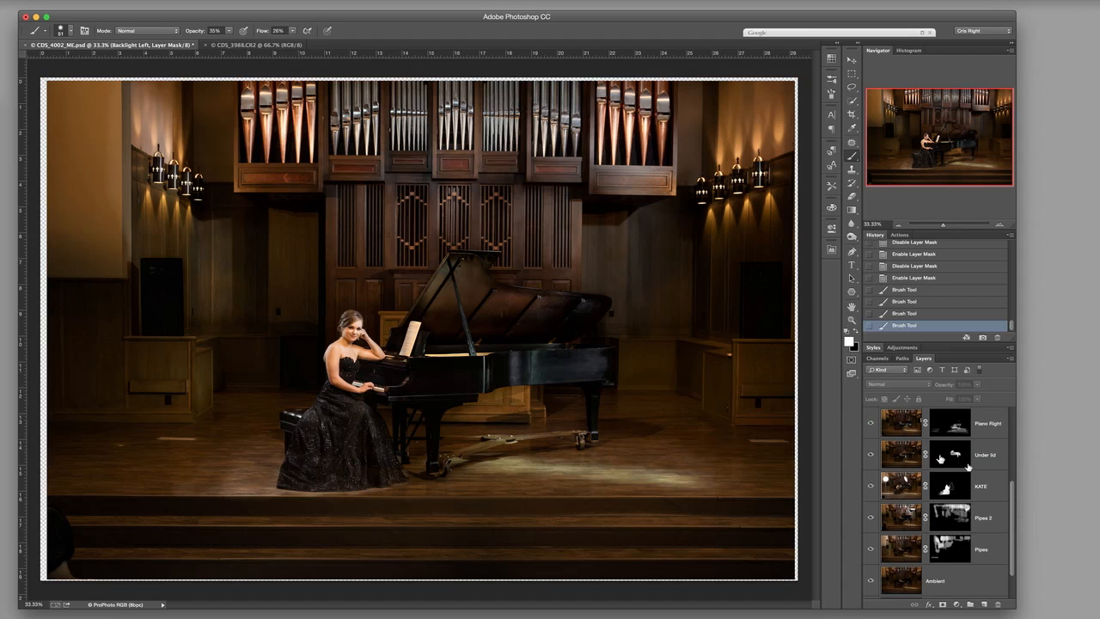
pyautogui.scroll(1, 1007, 481)
pyautogui.click(871, 454)
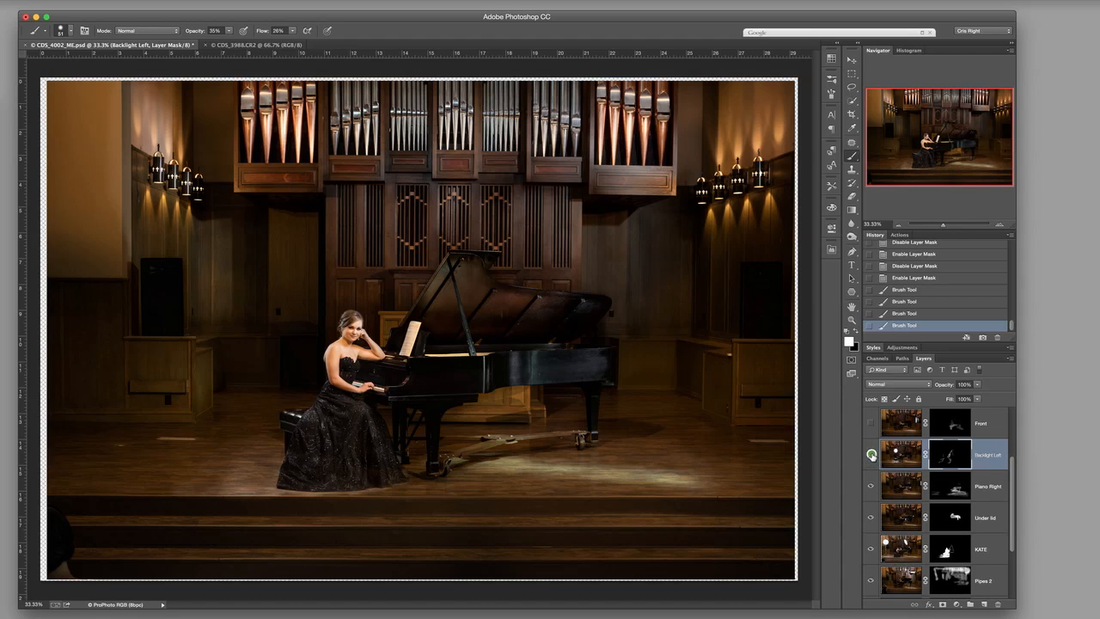
pyautogui.scroll(1, 1012, 464)
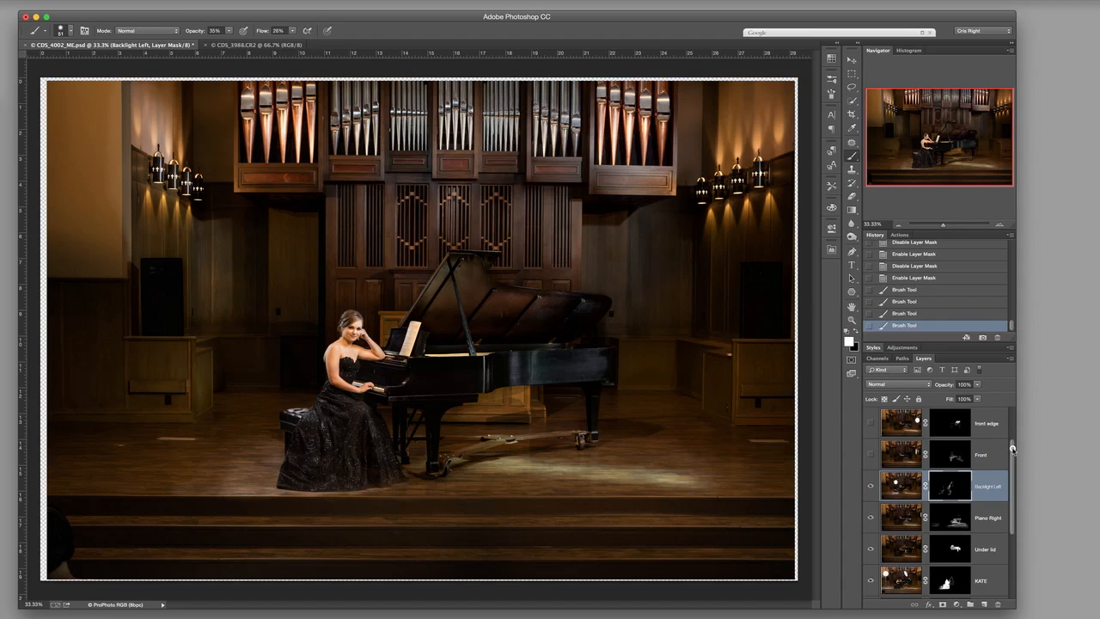
pyautogui.click(871, 453)
pyautogui.click(870, 422)
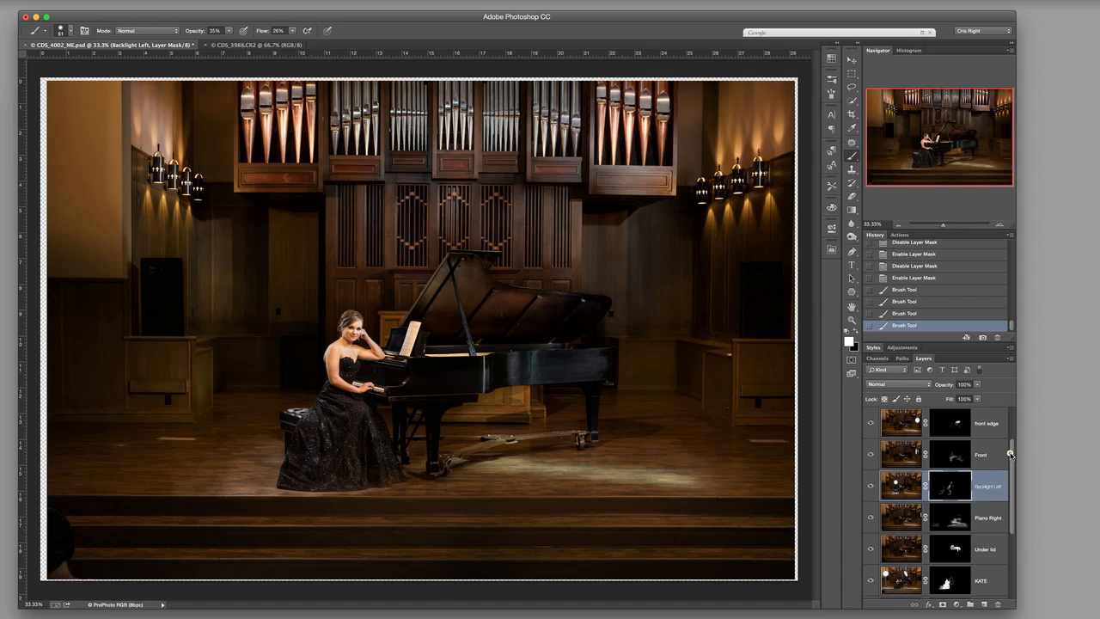
pyautogui.scroll(2, 1010, 454)
pyautogui.click(871, 453)
pyautogui.click(870, 422)
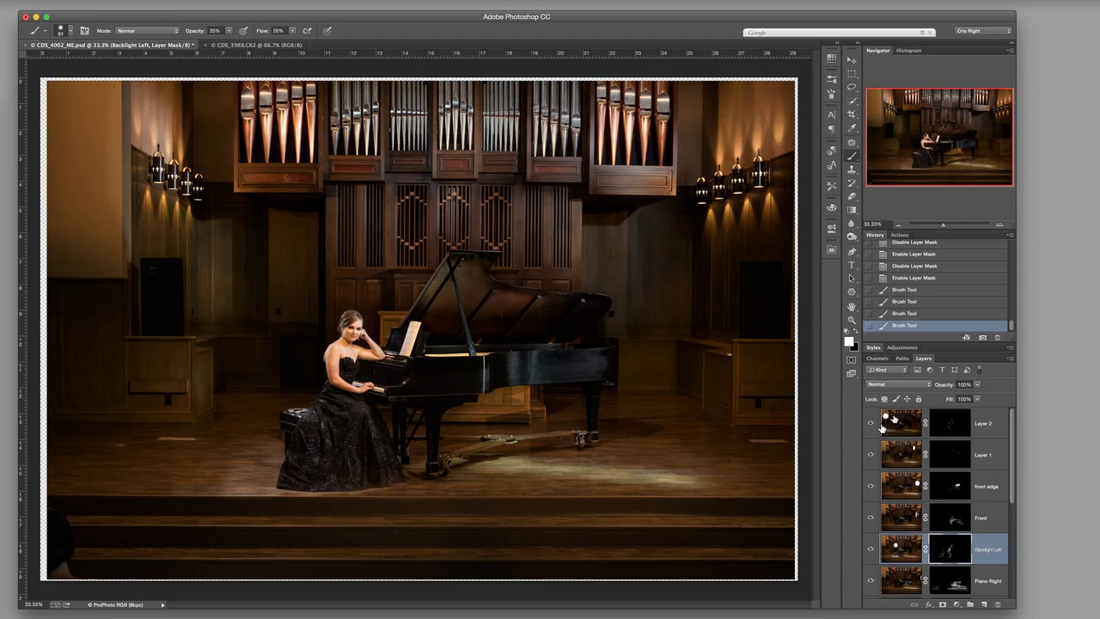